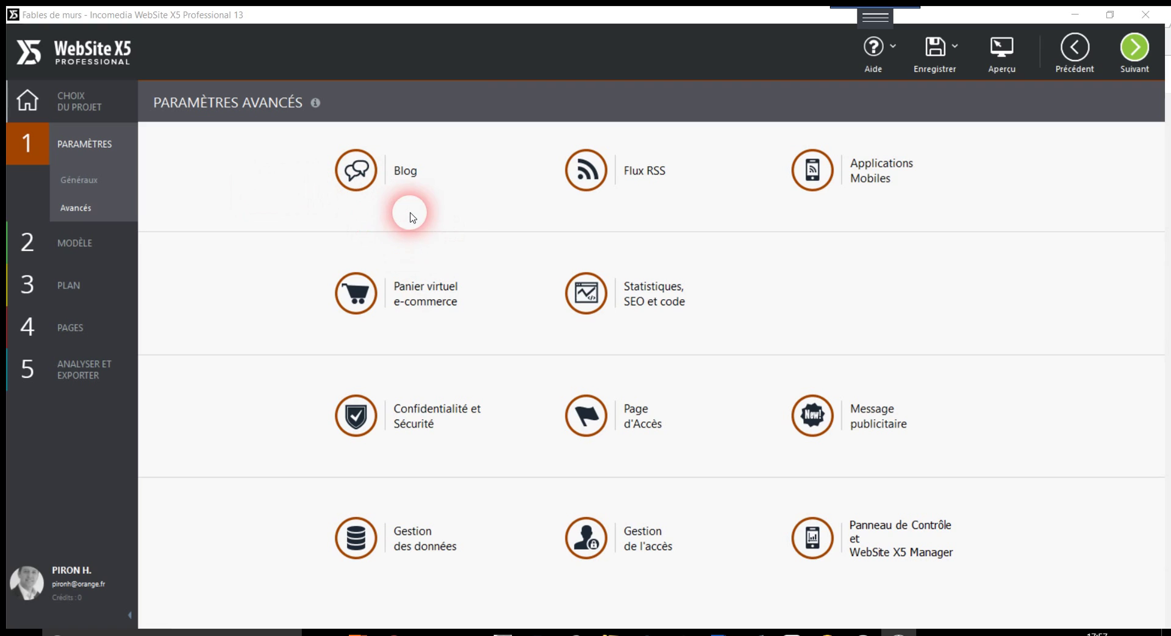
Step: Open the blog's comment settings and allow visitors to comment on blog articles
{"action": "left_click", "coordinate": [413, 177]}
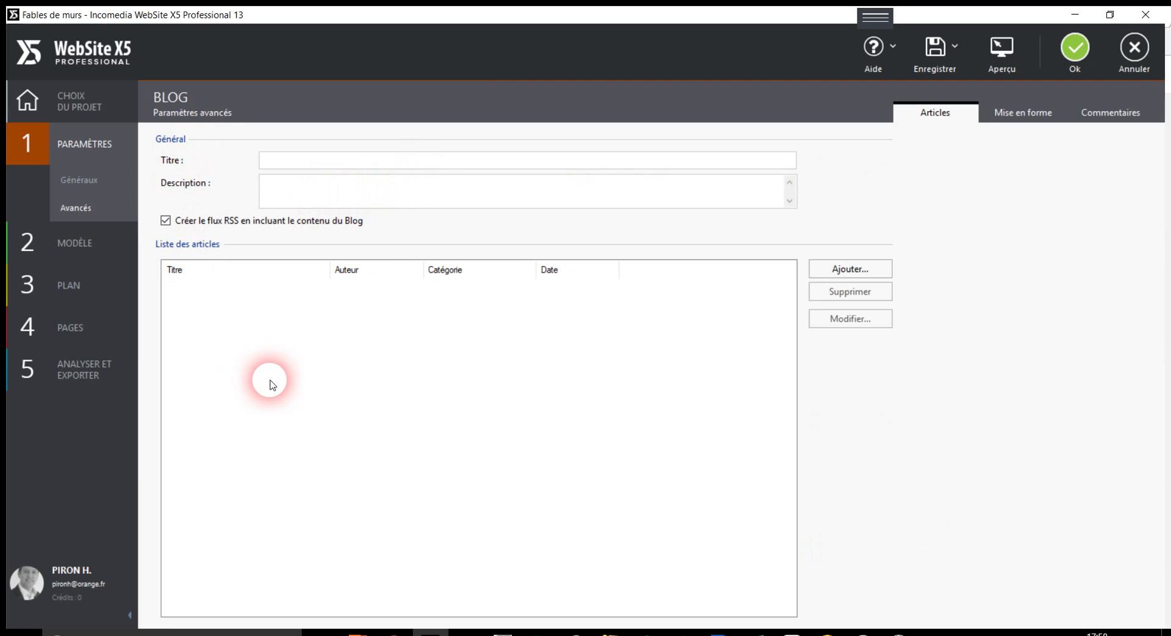
{"action": "left_click", "coordinate": [1116, 121]}
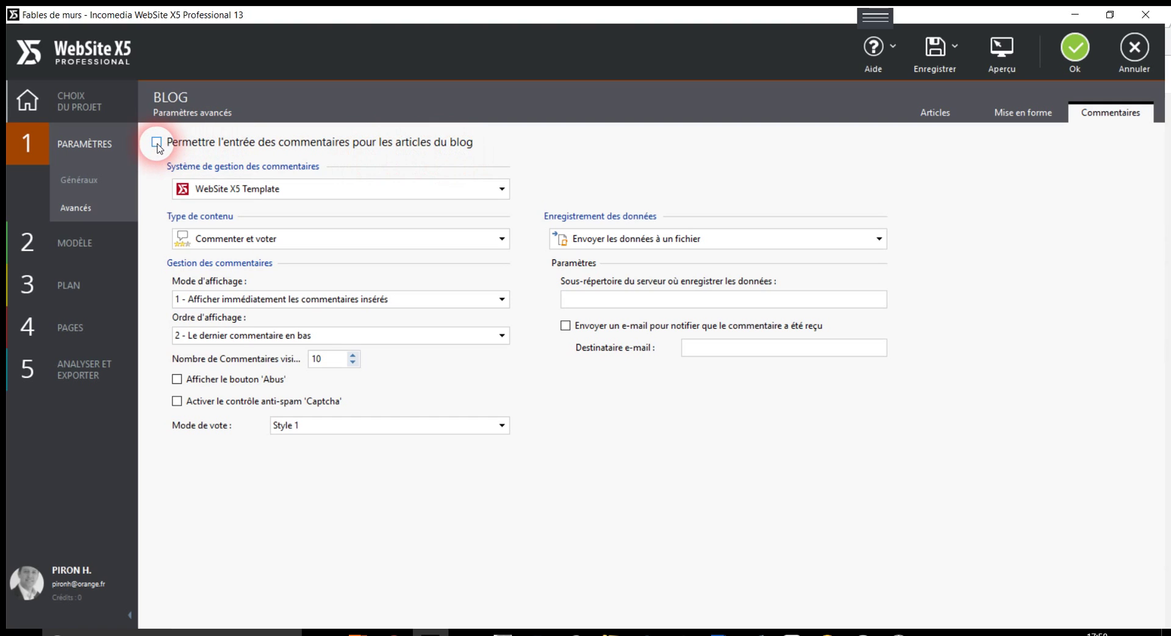
Step: Try Facebook as the comment management system with the colour 2 - Foncé
{"action": "left_click", "coordinate": [301, 196]}
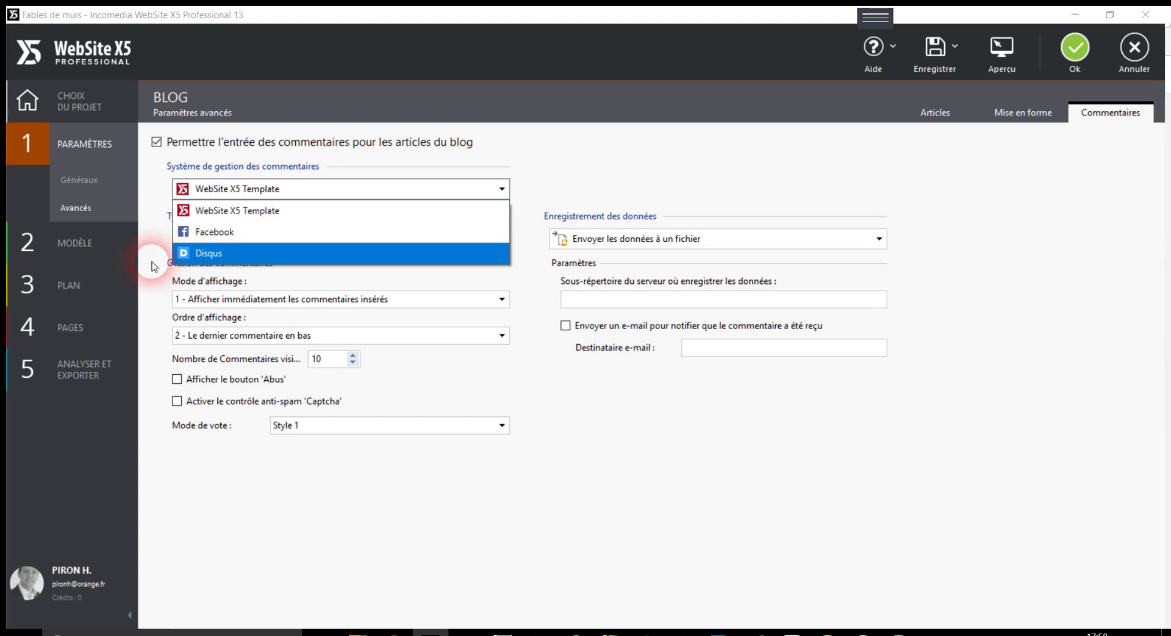
{"action": "left_click", "coordinate": [221, 238]}
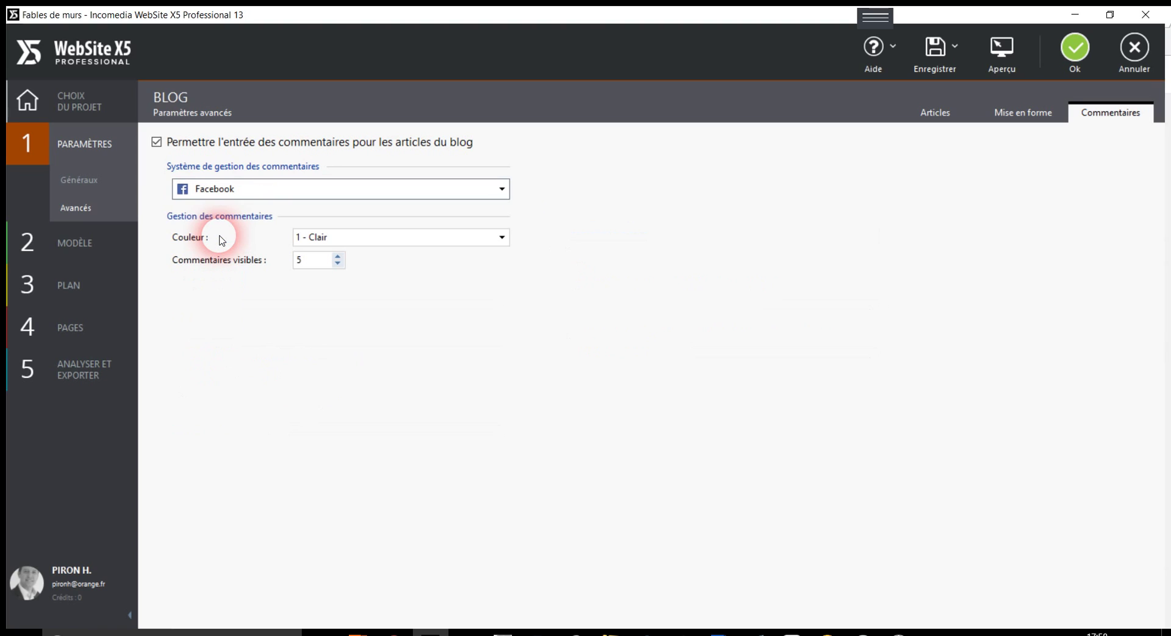
{"action": "left_click", "coordinate": [343, 238]}
{"action": "left_click", "coordinate": [330, 268]}
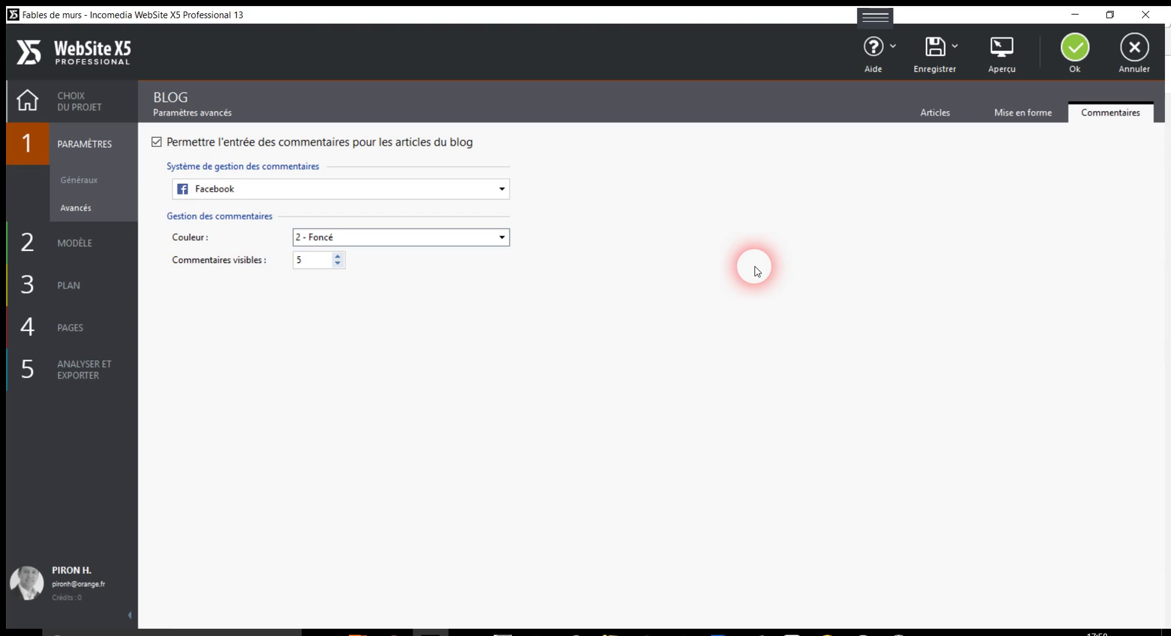
Step: Try Disqus as the comment management system, check its short name setting, and return to WebSite X5 Template
{"action": "left_click", "coordinate": [293, 189]}
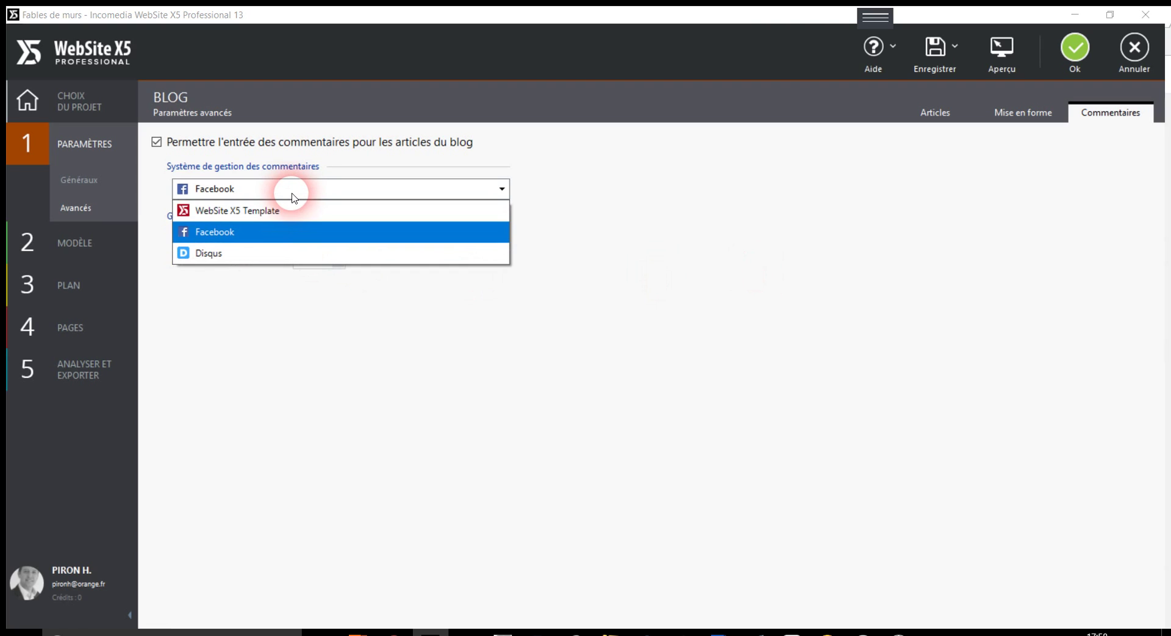
{"action": "left_click", "coordinate": [244, 262]}
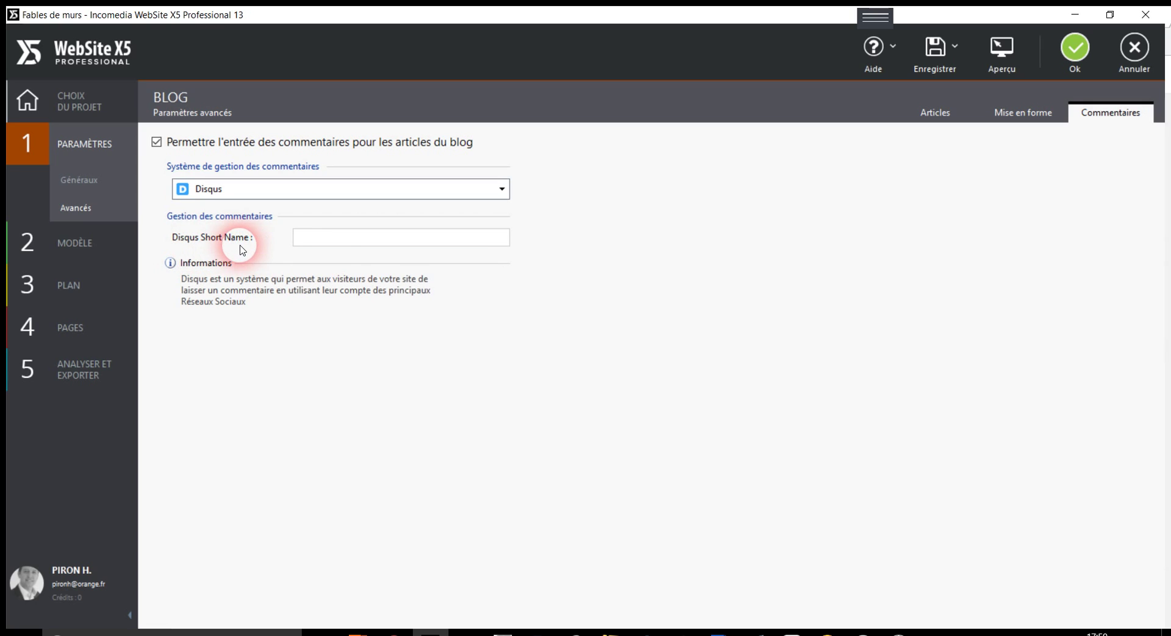
{"action": "left_click", "coordinate": [333, 246]}
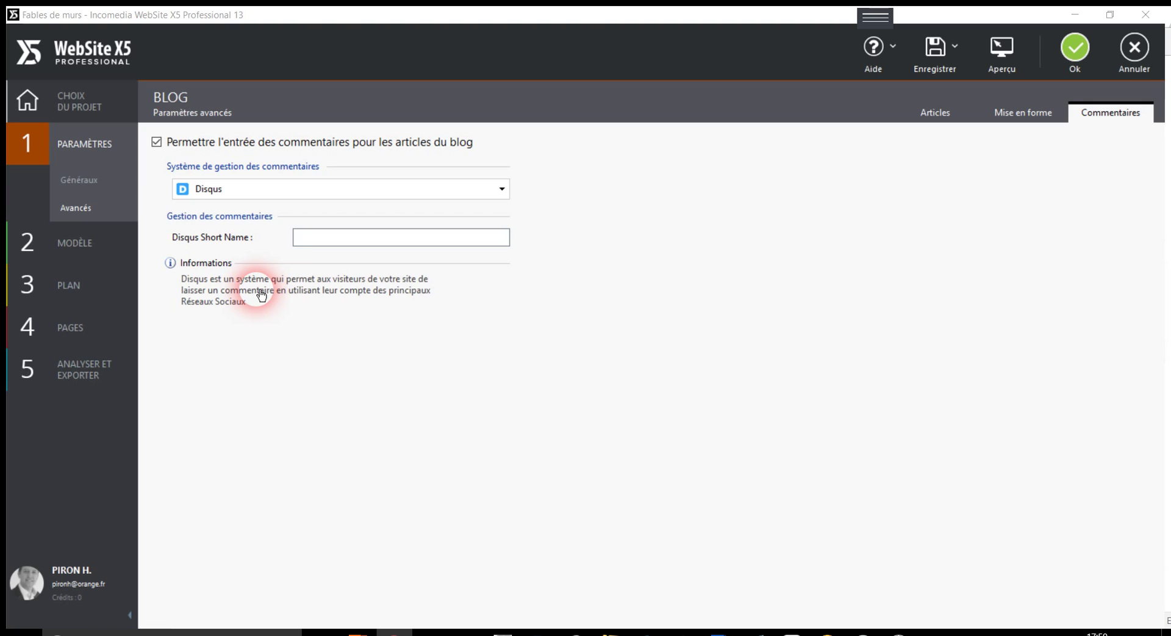
{"action": "left_click", "coordinate": [250, 191]}
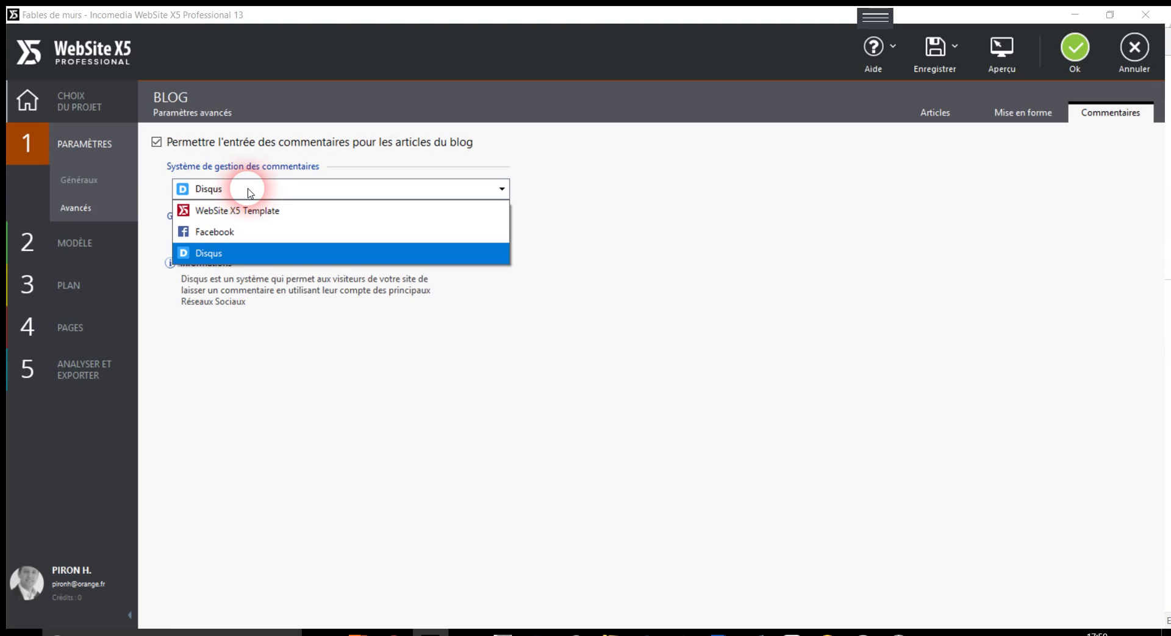
{"action": "left_click", "coordinate": [210, 215]}
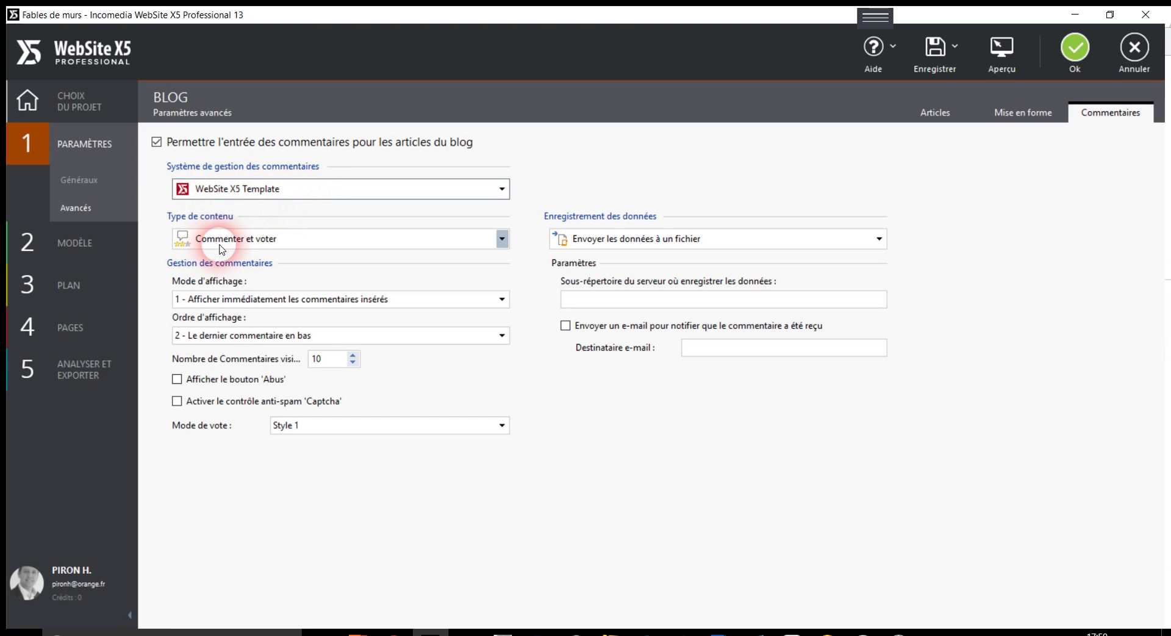
Step: Keep Commenter et voter as the content type and set comments to display only after approval in the control panel
{"action": "left_click", "coordinate": [303, 239]}
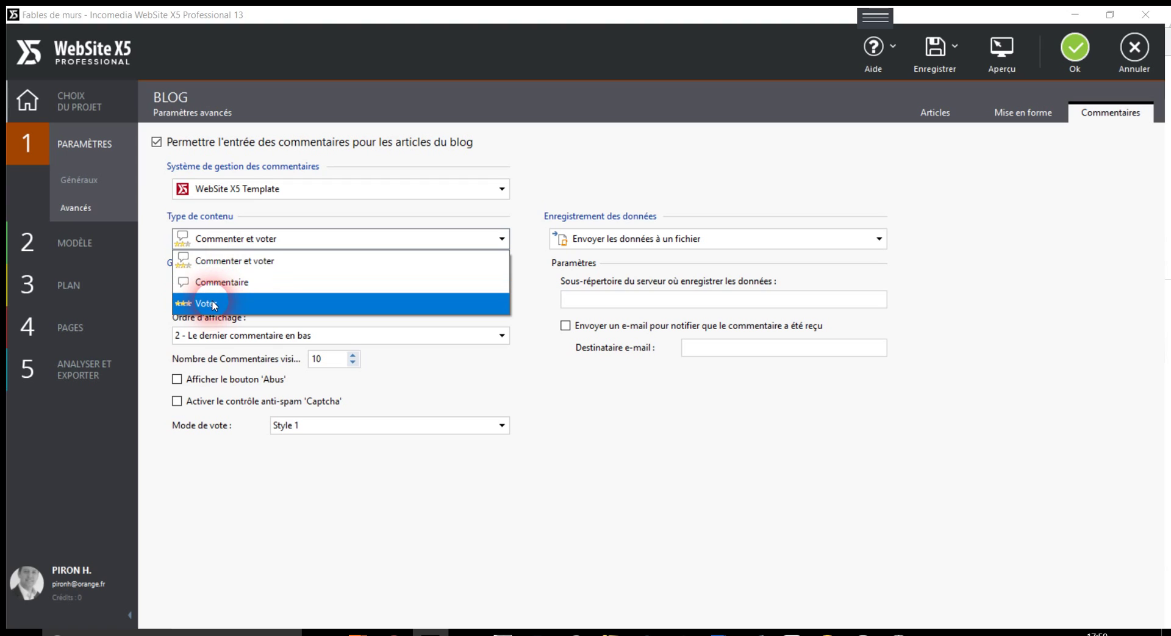
{"action": "left_click", "coordinate": [220, 244]}
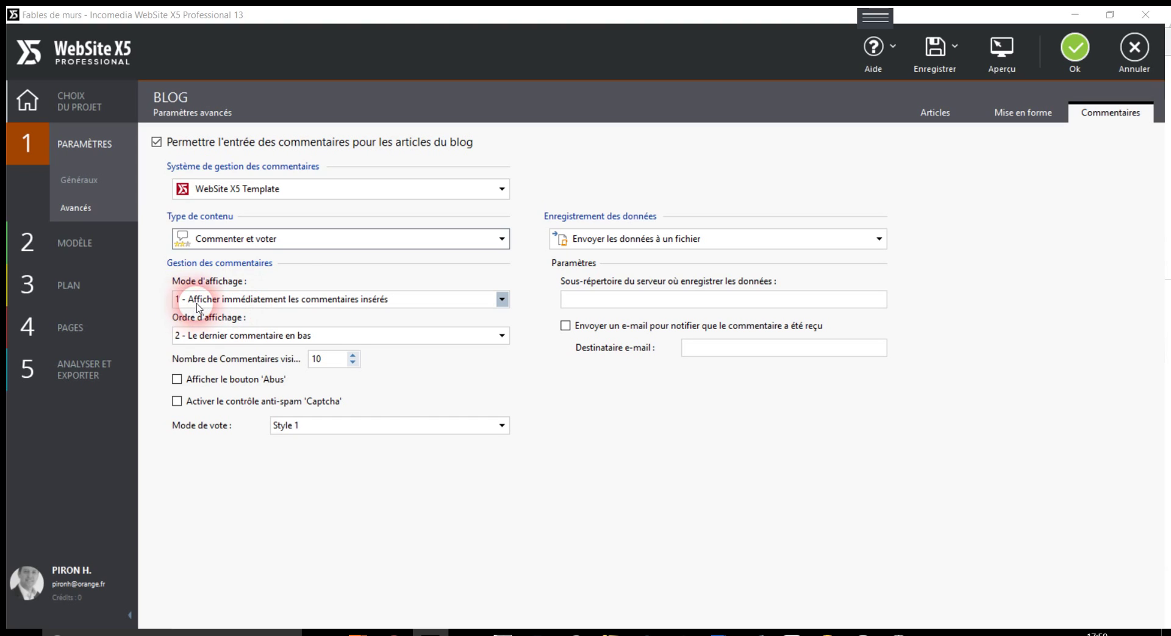
{"action": "left_click", "coordinate": [432, 306]}
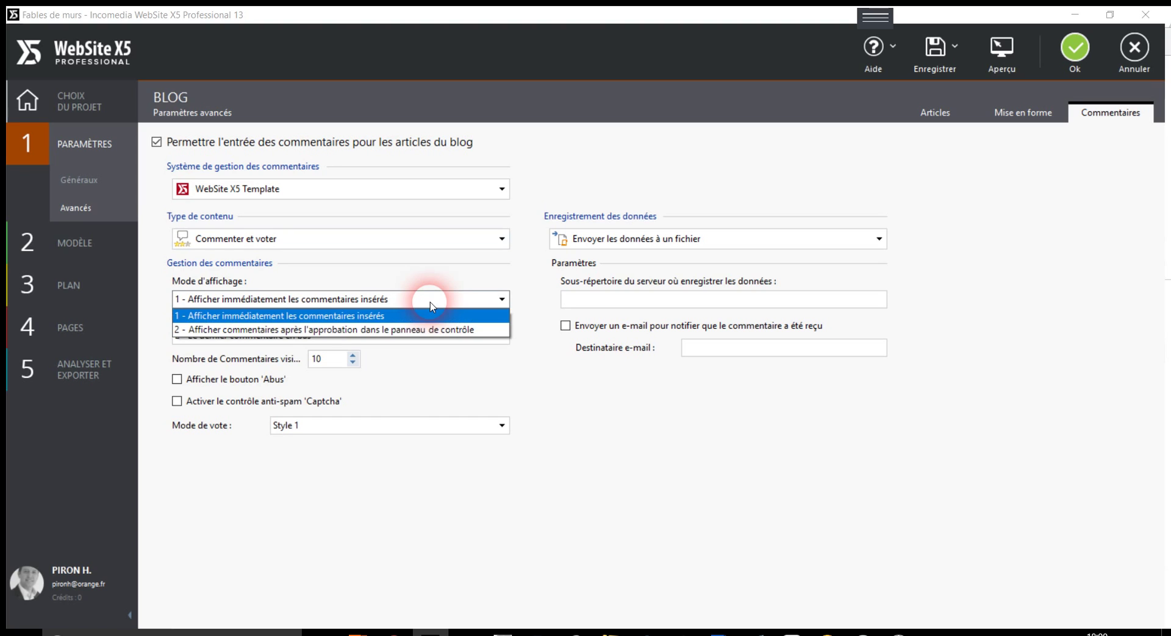
{"action": "left_click", "coordinate": [364, 329]}
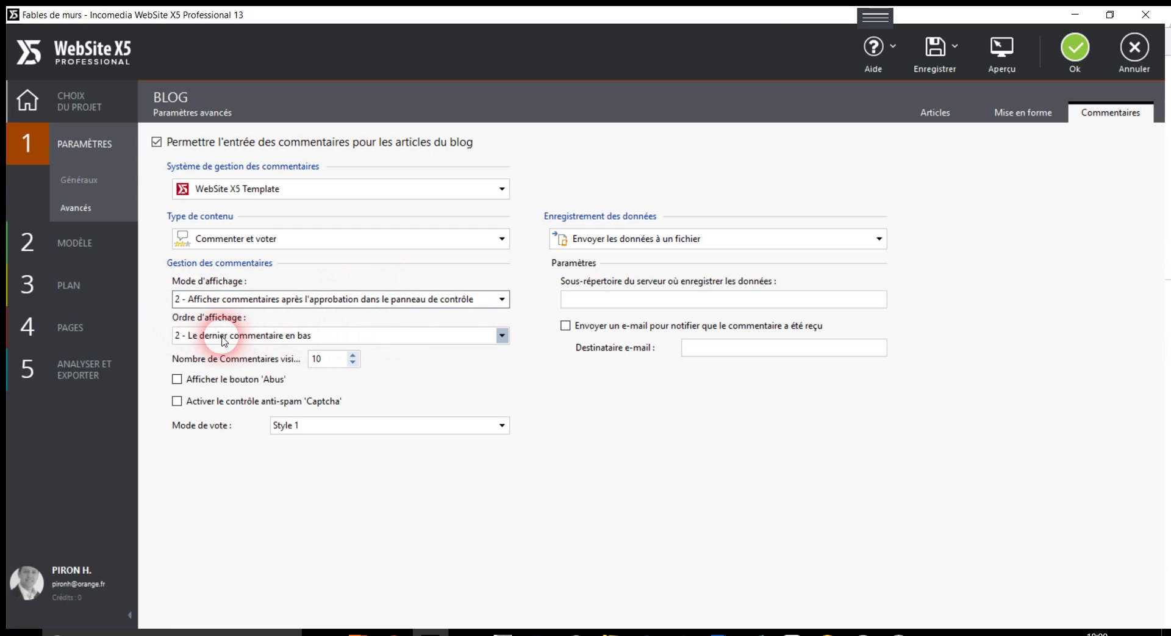
Step: Order comments with the latest one on top, and enable the 'Abus' button and 'Captcha' anti-spam control
{"action": "left_click", "coordinate": [340, 336]}
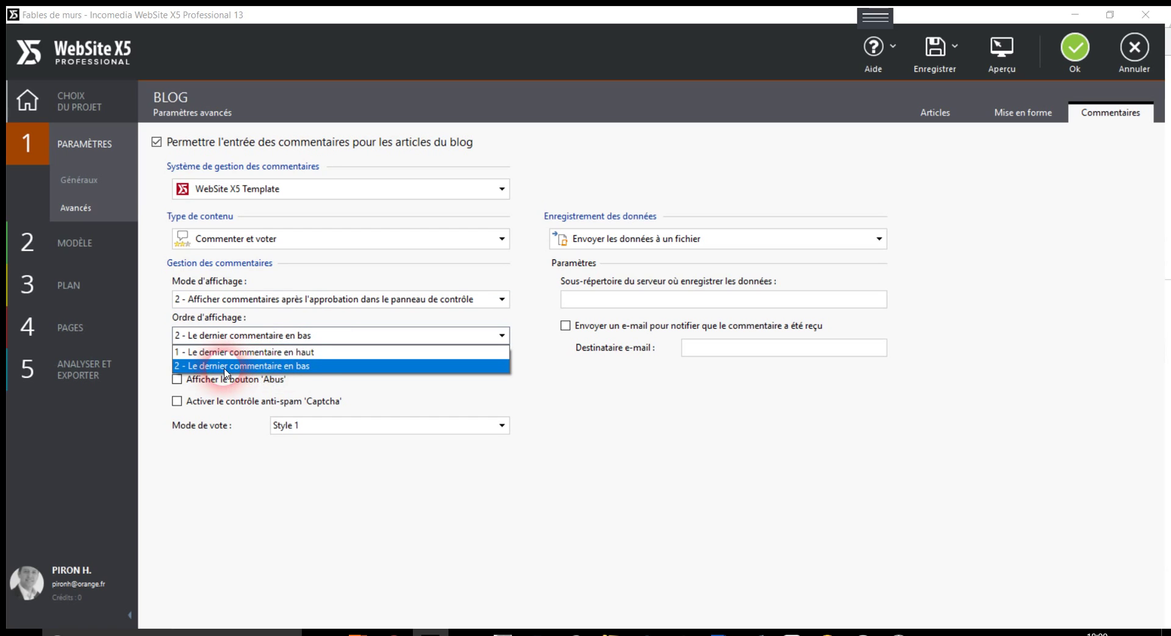
{"action": "left_click", "coordinate": [343, 353]}
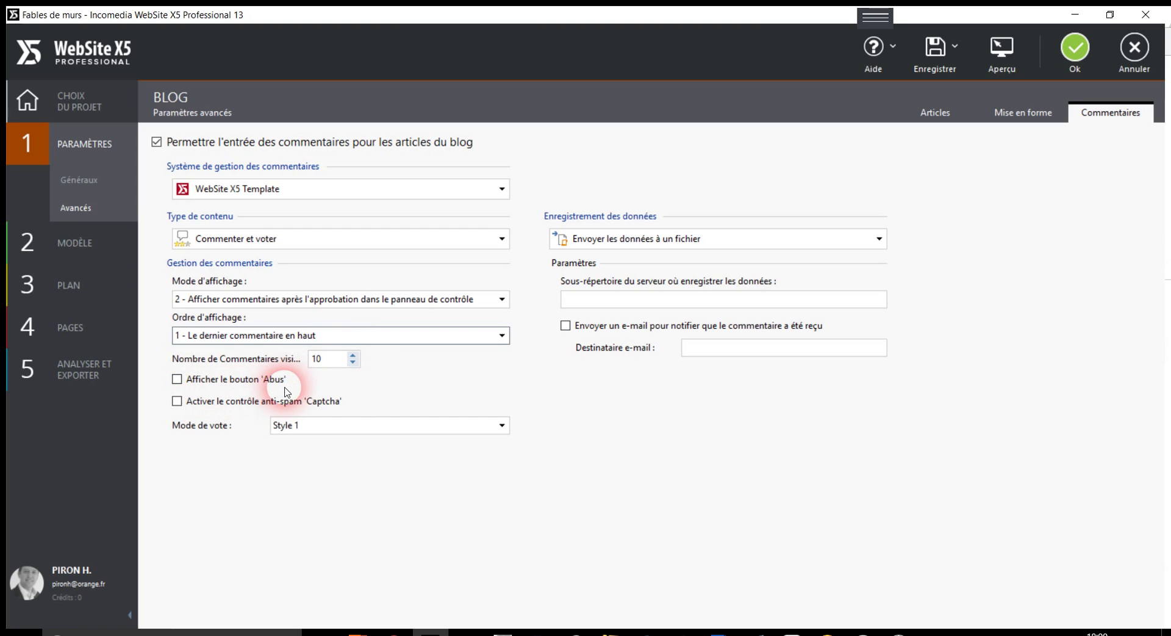
{"action": "left_click", "coordinate": [179, 384]}
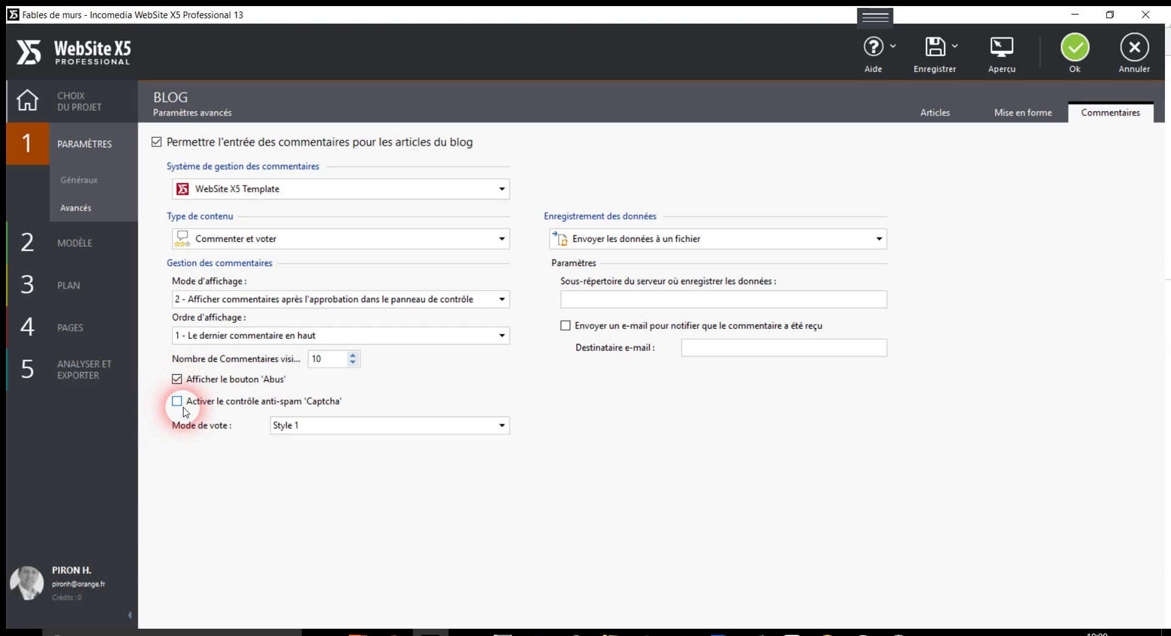
{"action": "left_click", "coordinate": [183, 406]}
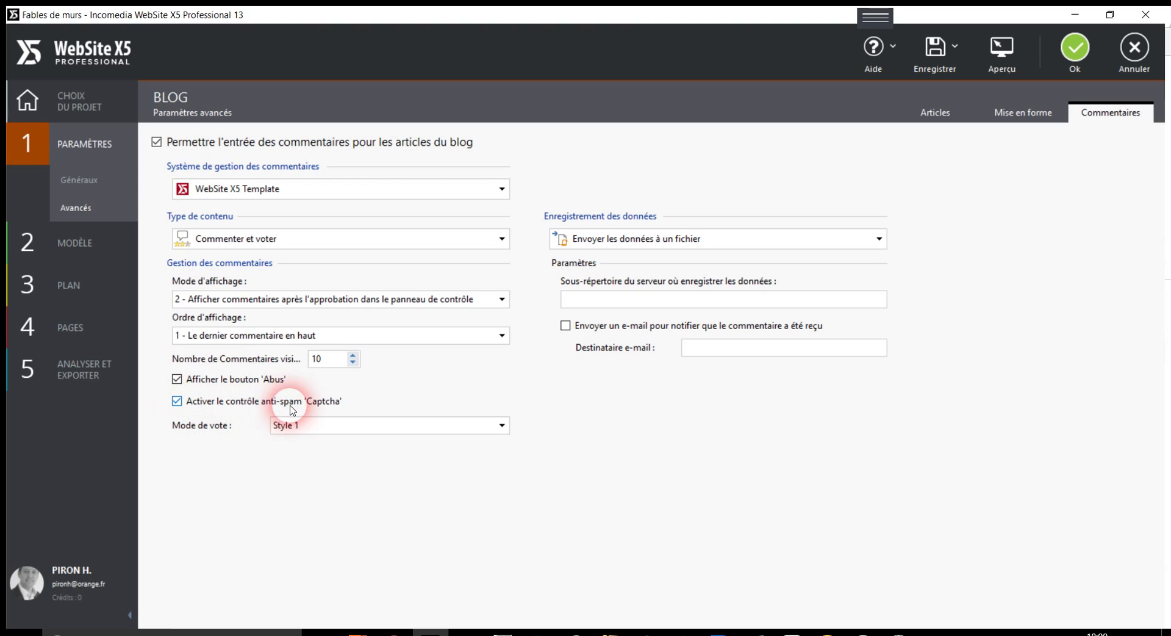
Step: Review the available star styles for voting and the data storage options without changing either setting
{"action": "left_click", "coordinate": [341, 426]}
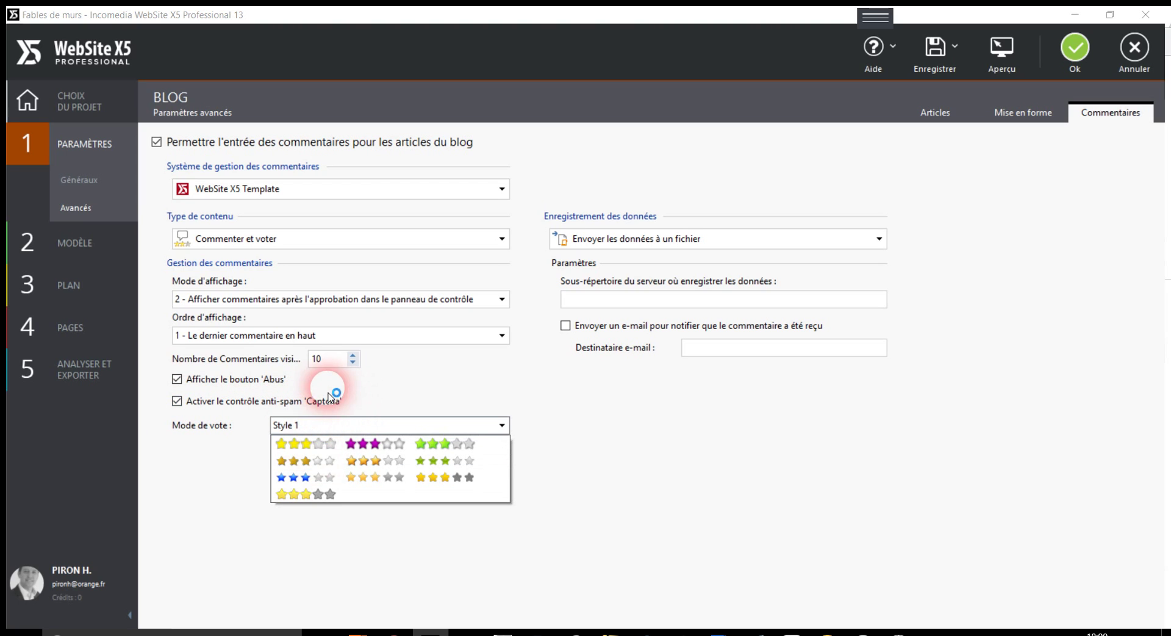
{"action": "left_click", "coordinate": [346, 407]}
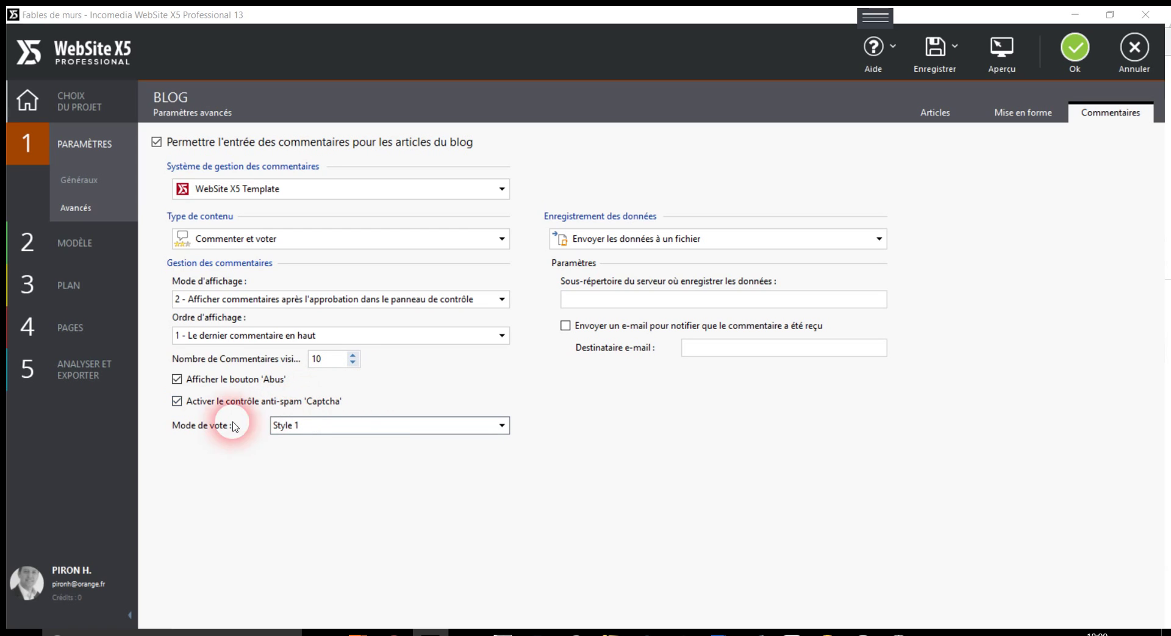
{"action": "left_click", "coordinate": [315, 431]}
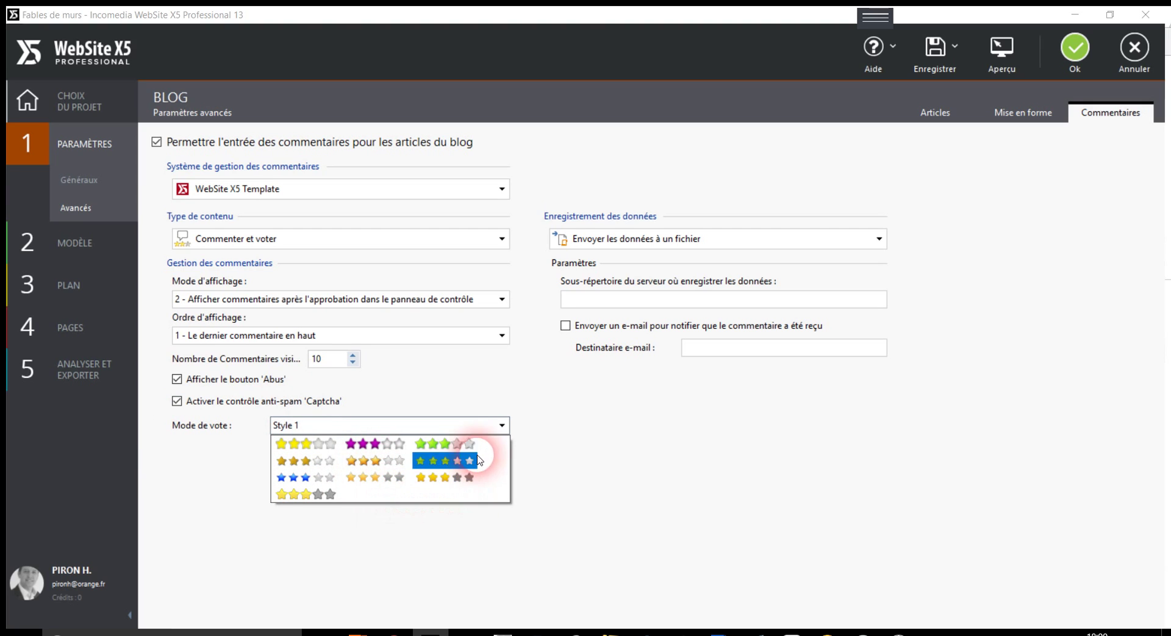
{"action": "left_click", "coordinate": [187, 243]}
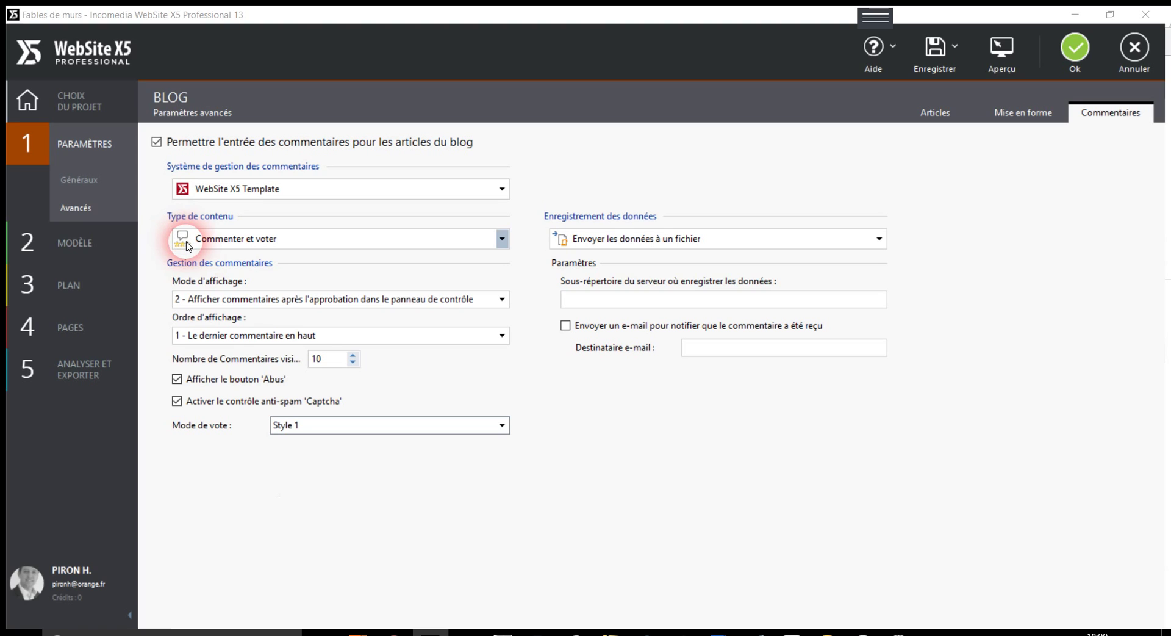
{"action": "left_click", "coordinate": [605, 244]}
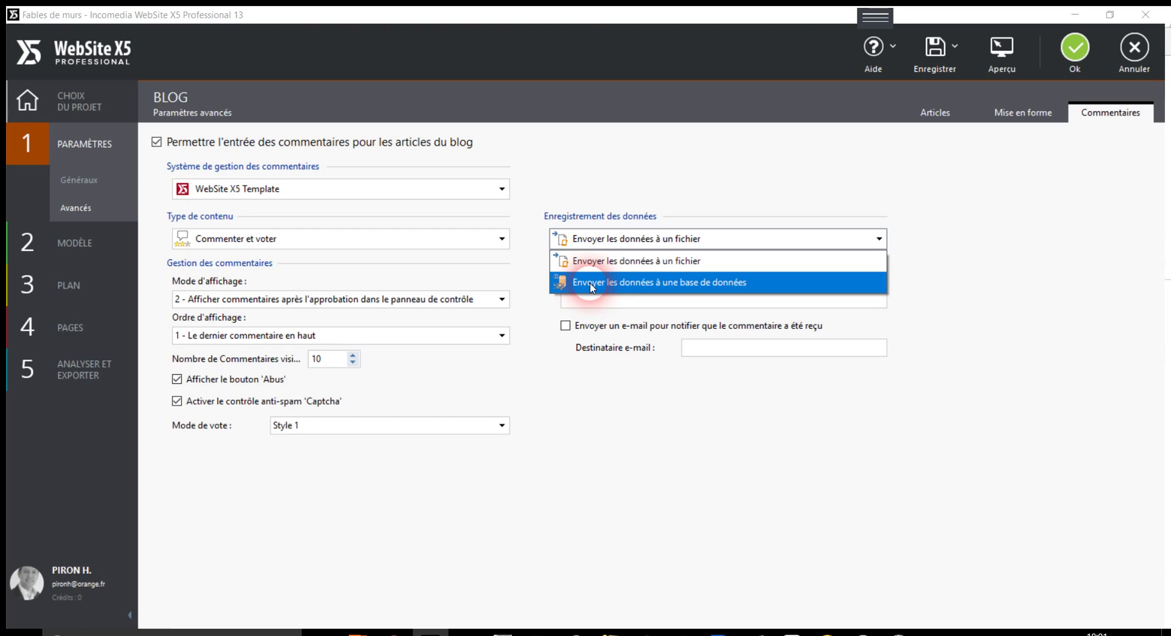
{"action": "left_click", "coordinate": [546, 318]}
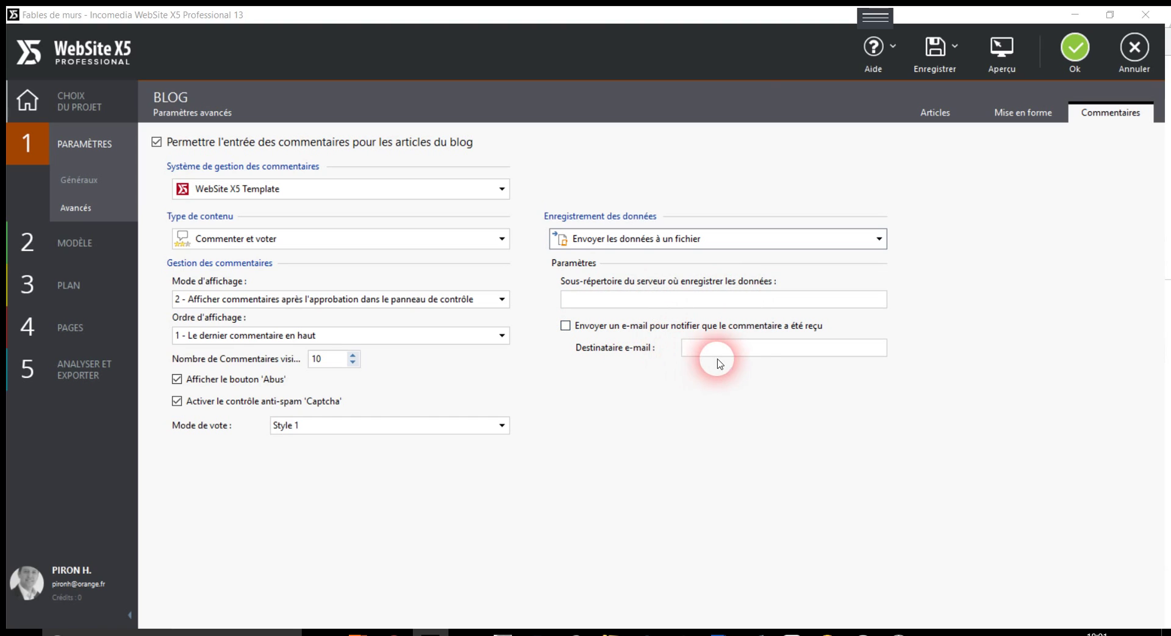
Step: Save the project and confirm the blog settings
{"action": "left_click", "coordinate": [928, 69]}
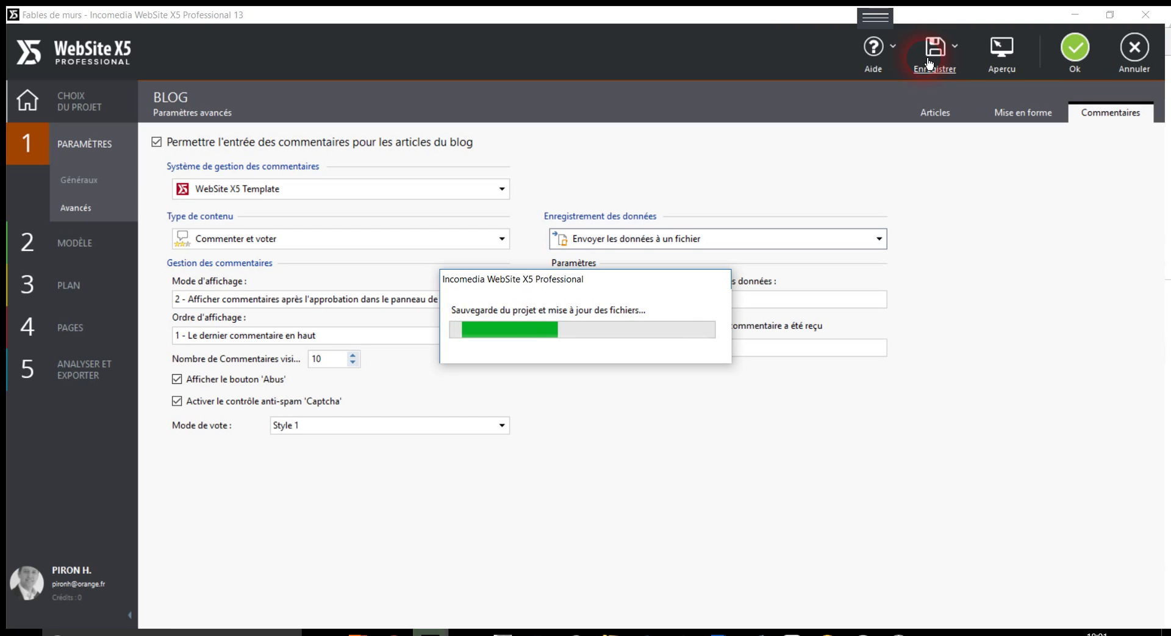
{"action": "left_click", "coordinate": [1074, 48]}
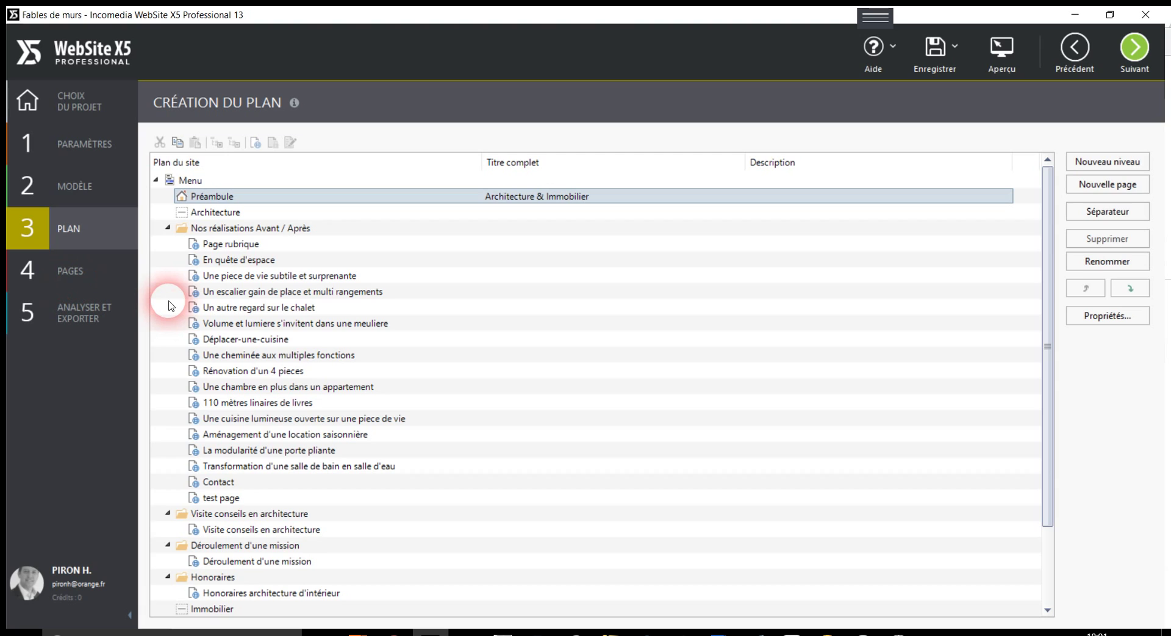
Step: Open test page from the site plan and delete the text object in its first row
{"action": "double_click", "coordinate": [196, 500]}
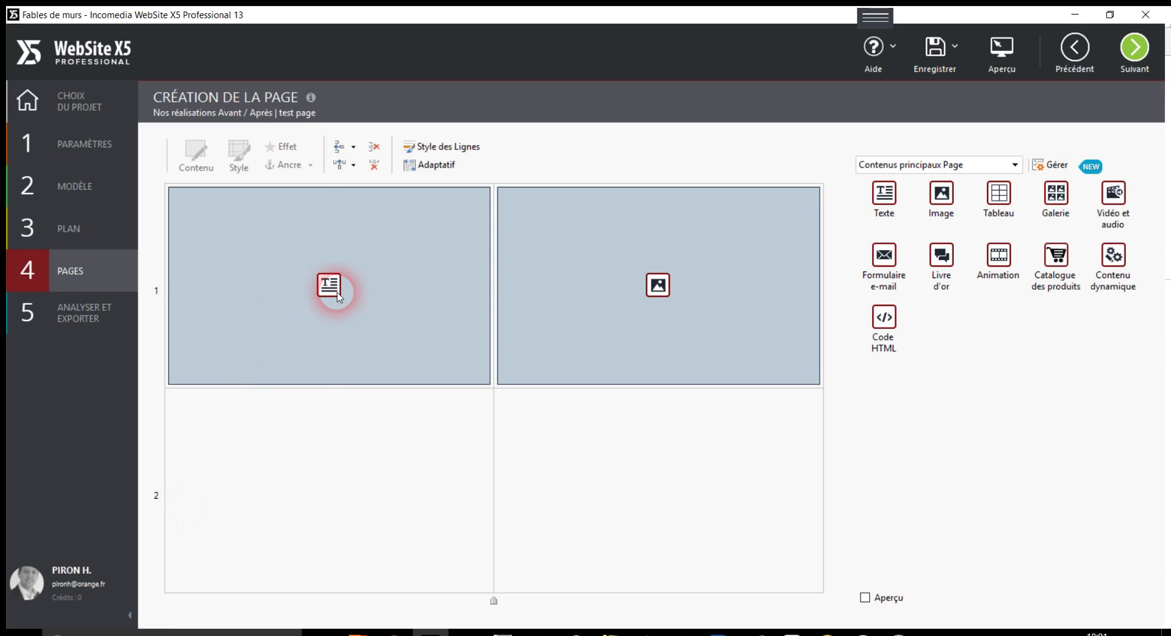
{"action": "left_click", "coordinate": [331, 285]}
{"action": "right_click", "coordinate": [334, 288]}
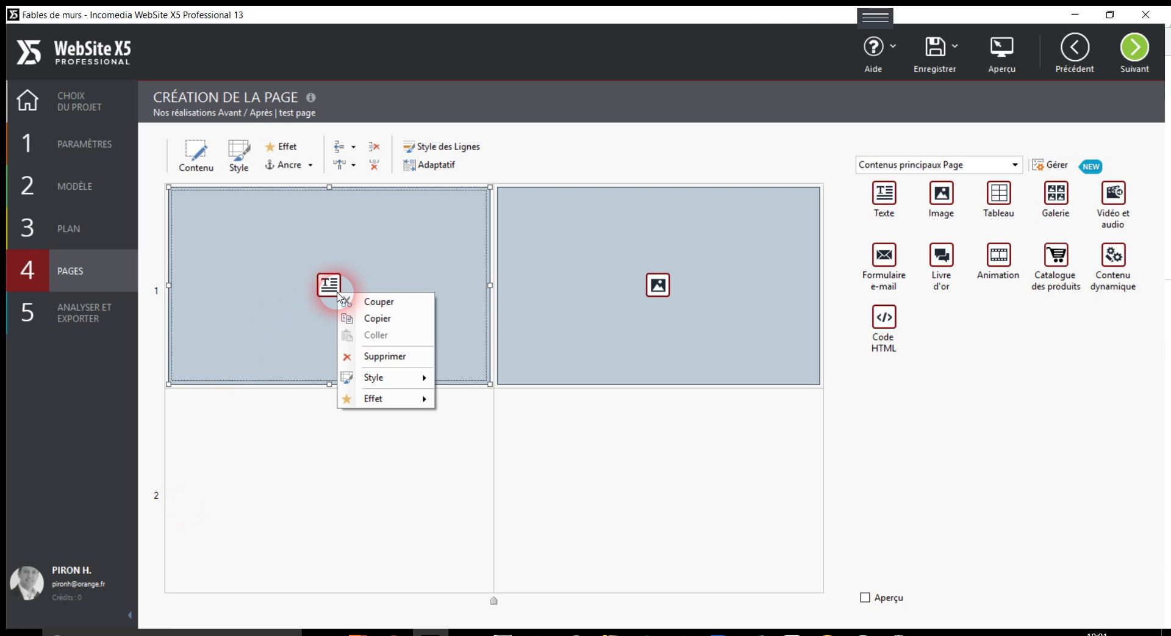
{"action": "left_click", "coordinate": [384, 355]}
Step: Delete the image object from the first row of test page
{"action": "left_click", "coordinate": [644, 377]}
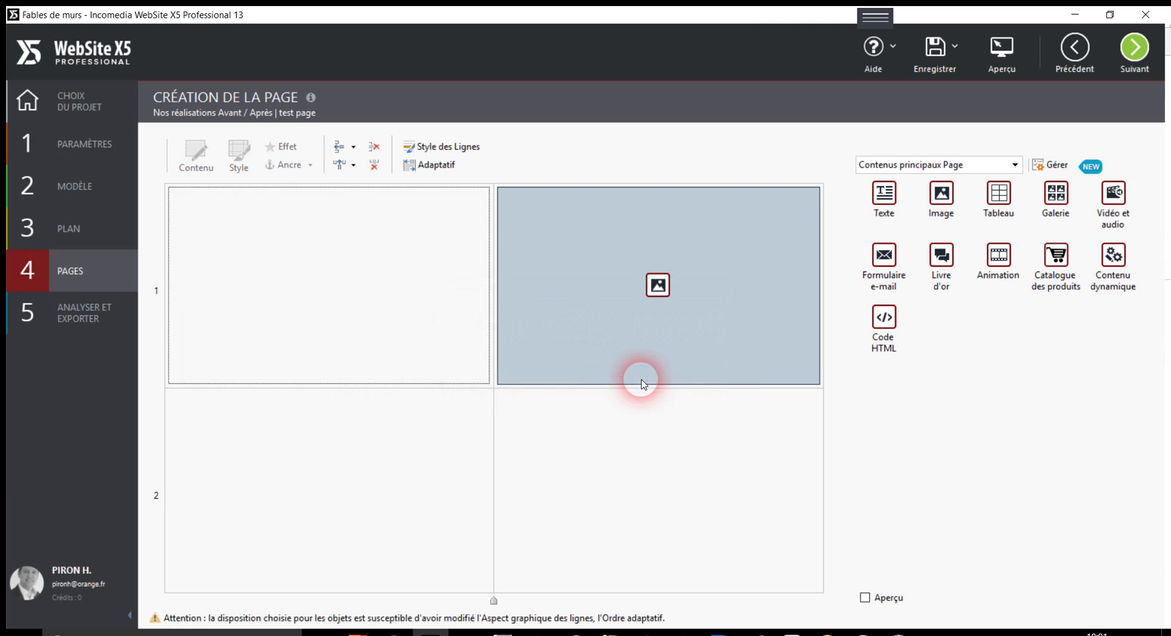
{"action": "left_click", "coordinate": [639, 379]}
{"action": "right_click", "coordinate": [638, 318]}
{"action": "left_click", "coordinate": [671, 382]}
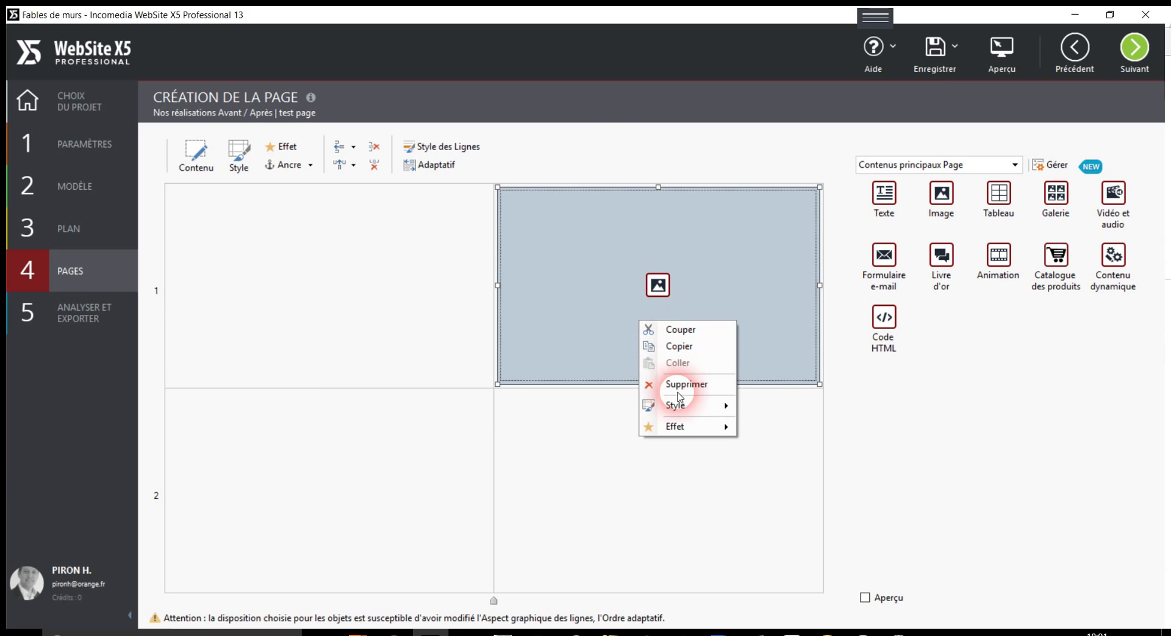
{"action": "left_click", "coordinate": [630, 383]}
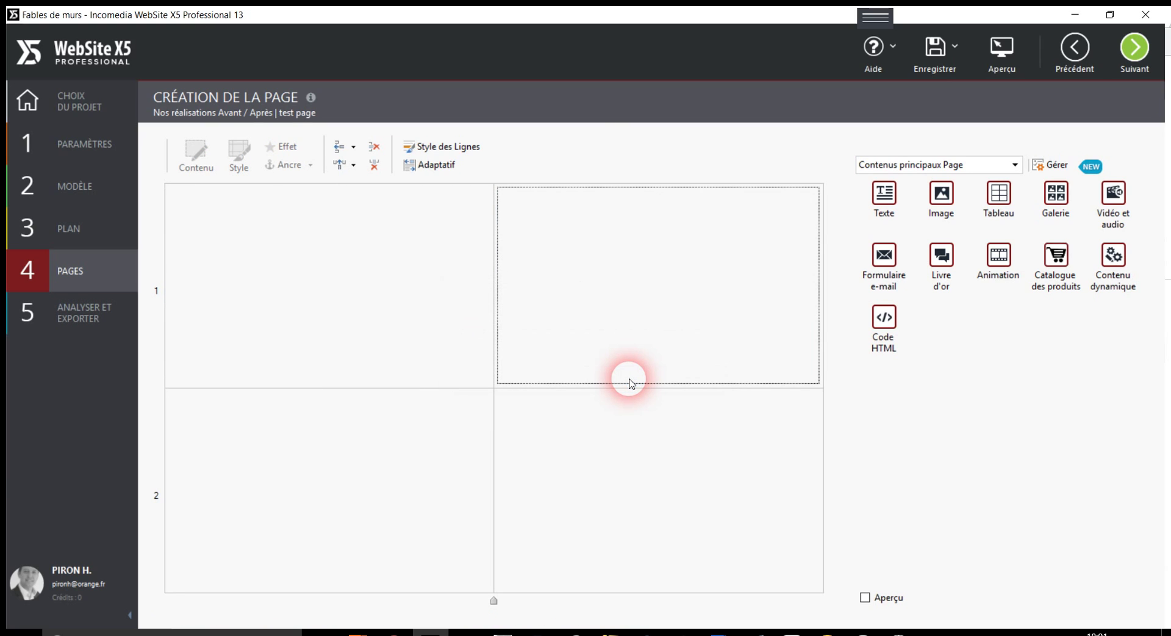
Step: Open the page properties of test page from the site plan and set its created file extension to php
{"action": "left_click", "coordinate": [64, 273]}
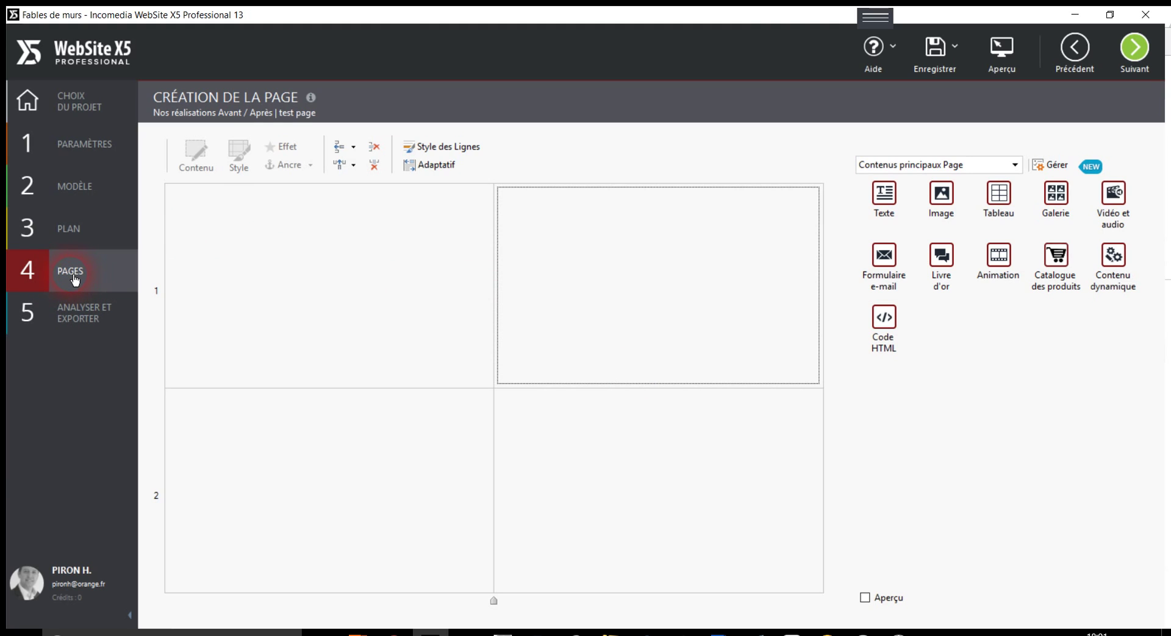
{"action": "left_click", "coordinate": [69, 247]}
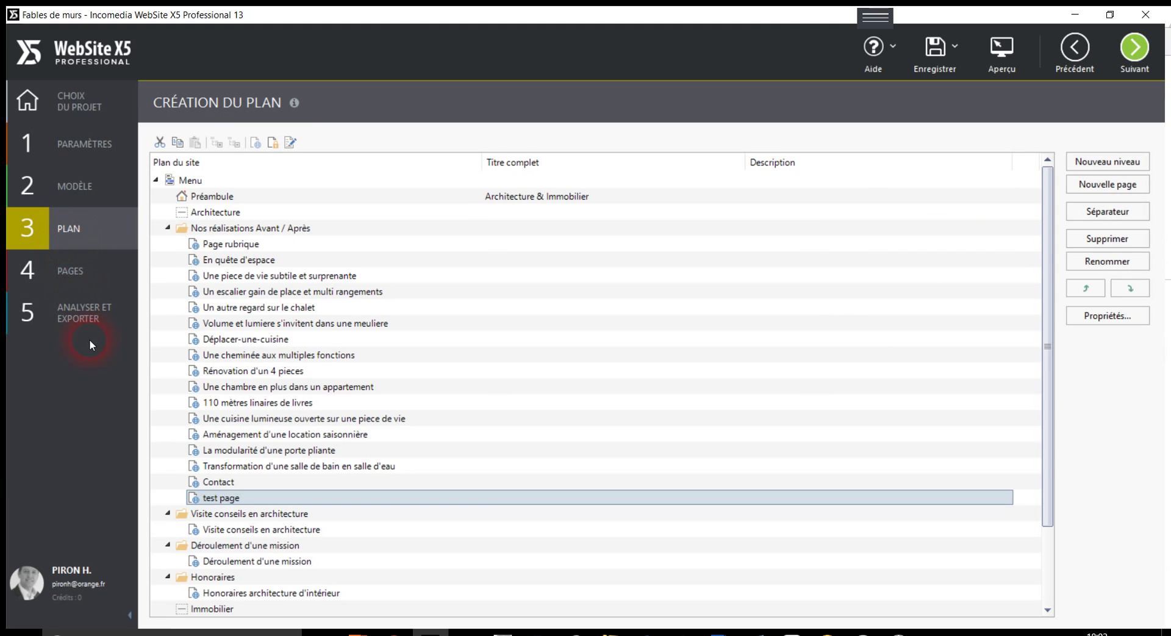
{"action": "left_click", "coordinate": [189, 499]}
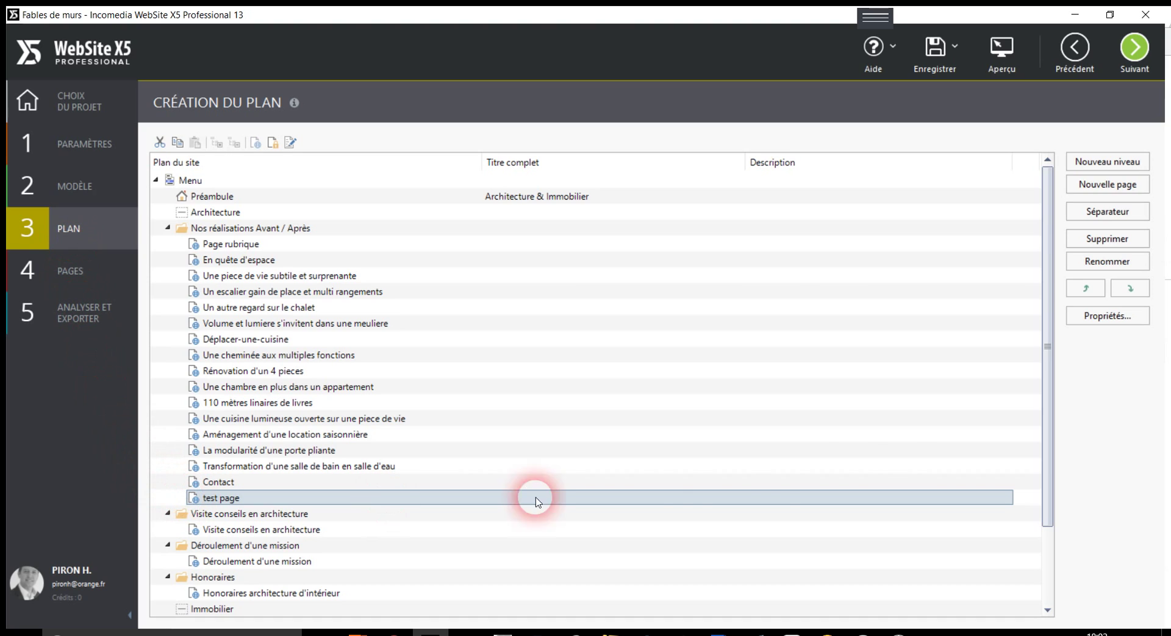
{"action": "left_click", "coordinate": [1092, 318]}
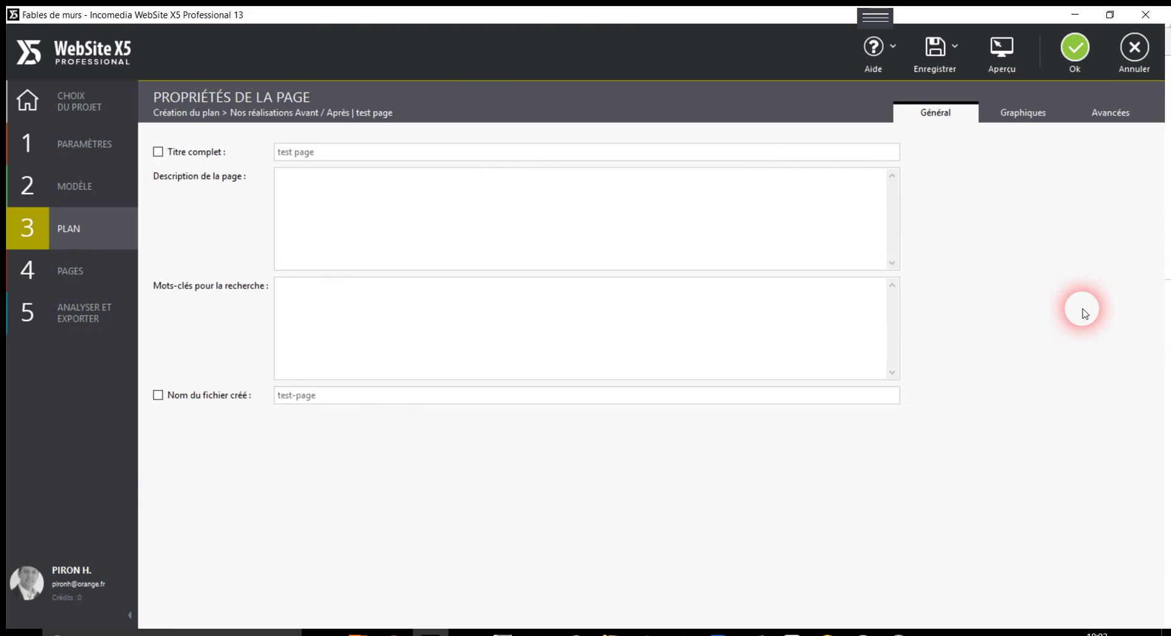
{"action": "left_click", "coordinate": [1108, 122]}
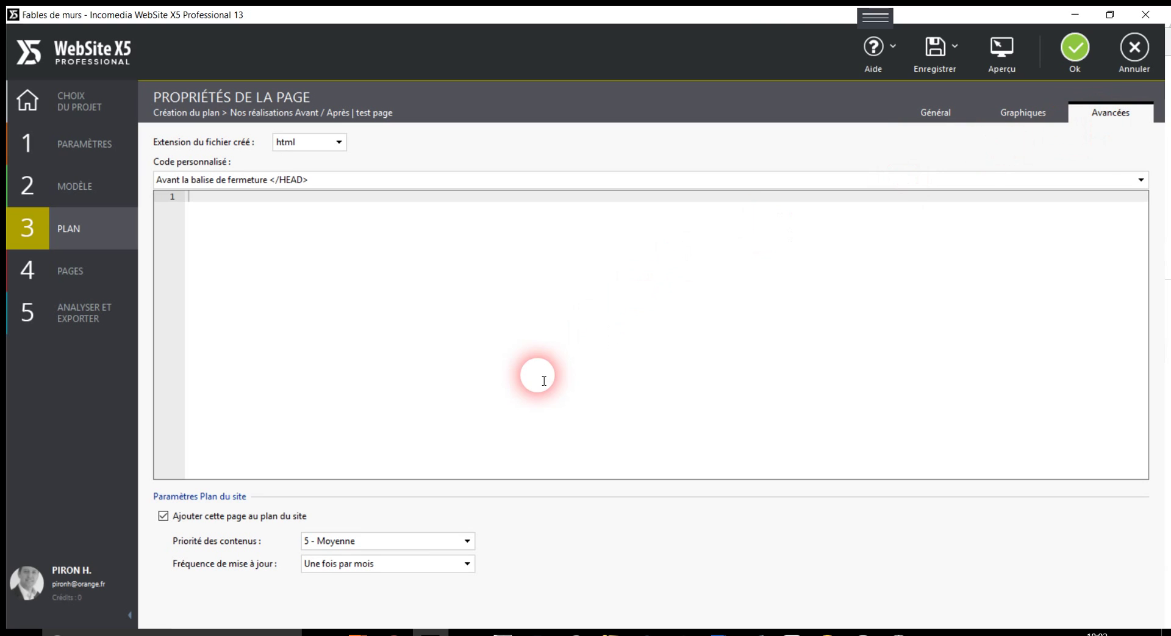
{"action": "left_click", "coordinate": [339, 142]}
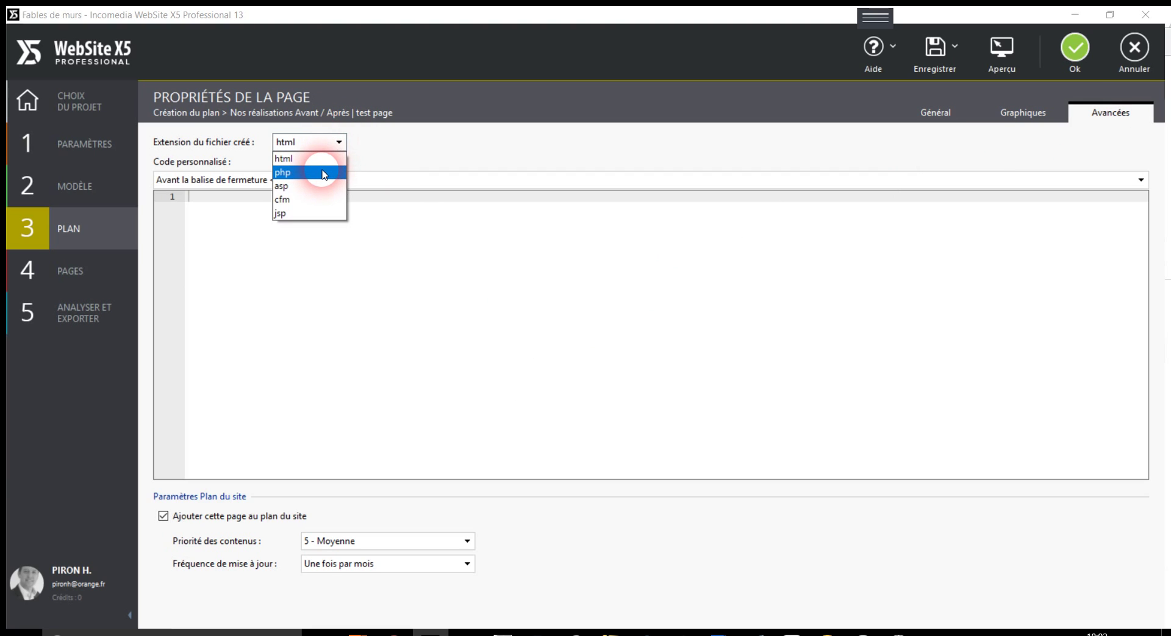
{"action": "left_click", "coordinate": [324, 174]}
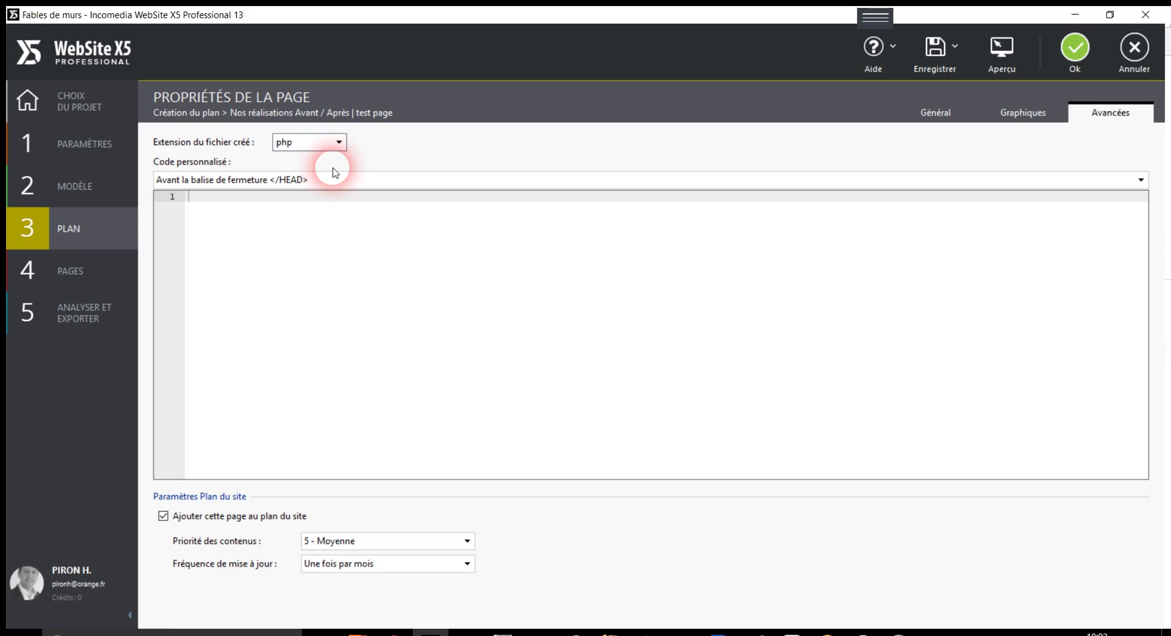
Step: Show all object categories and place a Blog Widget from the Utility group across the first row of test page
{"action": "left_click", "coordinate": [101, 269]}
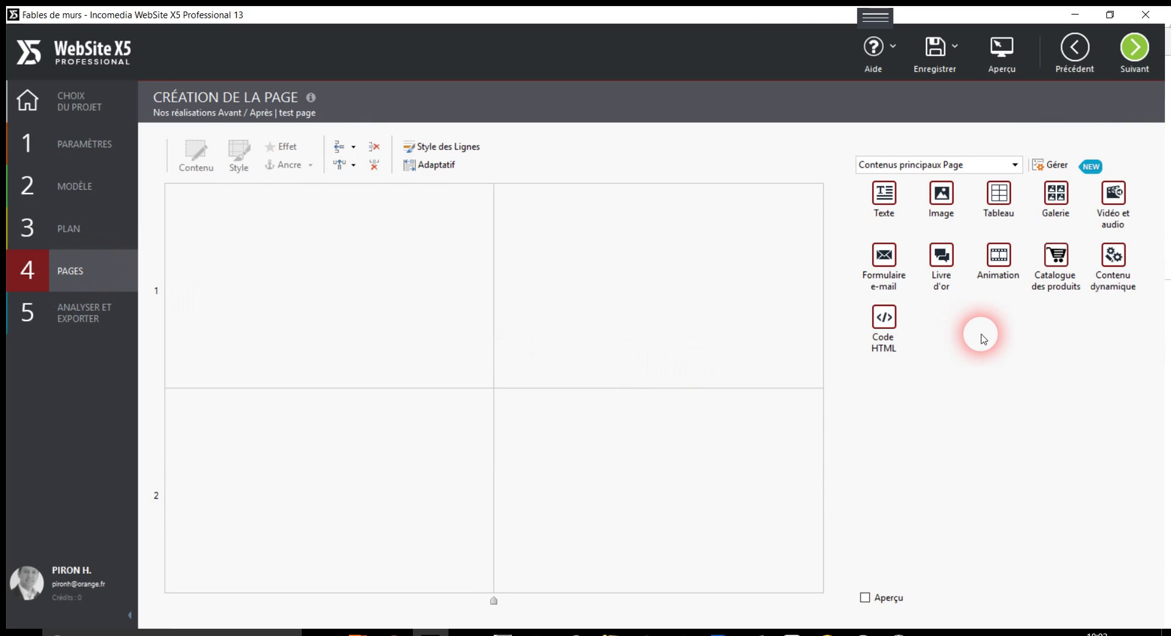
{"action": "left_click", "coordinate": [1015, 164]}
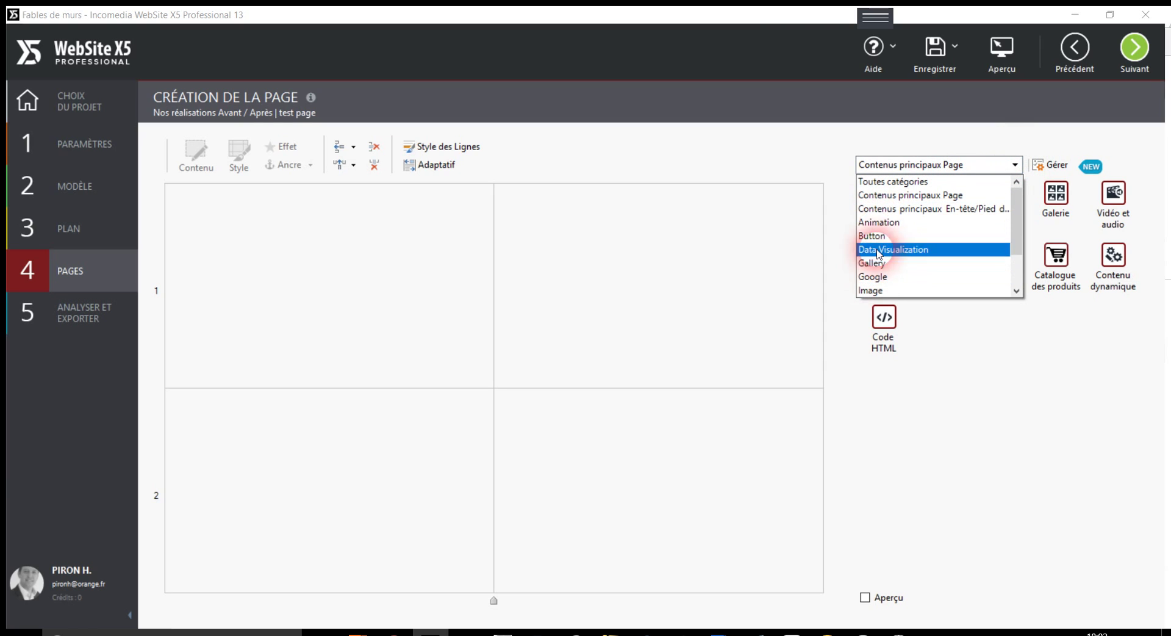
{"action": "left_click", "coordinate": [893, 182]}
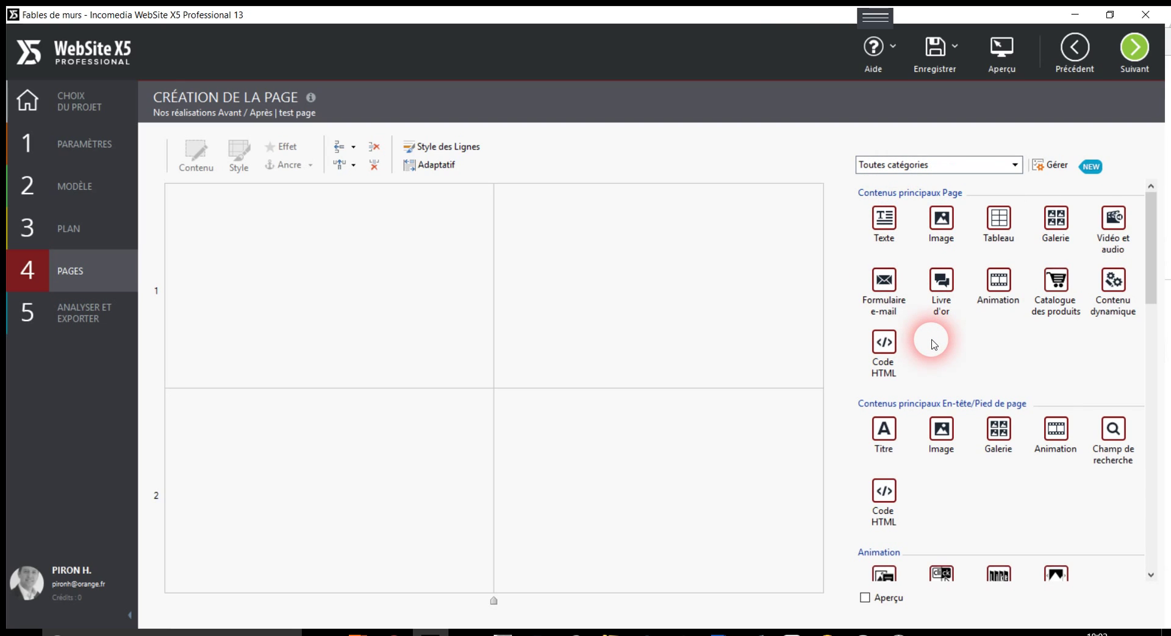
{"action": "left_click_drag", "start_coordinate": [1153, 286], "coordinate": [1137, 563]}
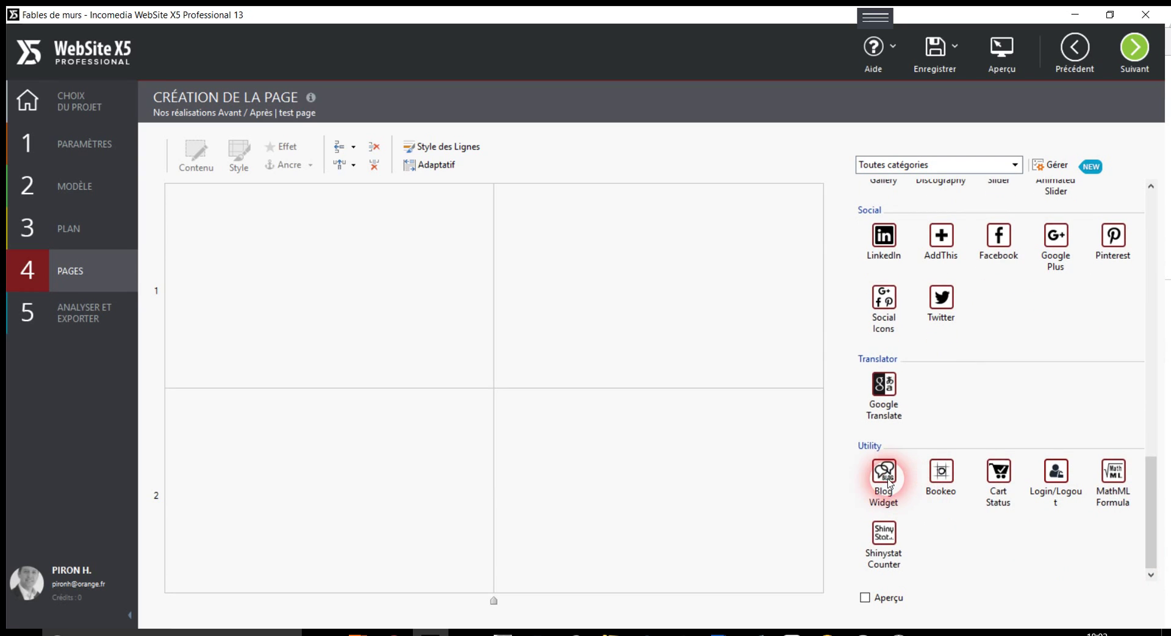
{"action": "mouse_move", "coordinate": [885, 479]}
{"action": "left_mouse_down"}
{"action": "mouse_move", "coordinate": [740, 403]}
{"action": "mouse_move", "coordinate": [696, 331]}
{"action": "mouse_move", "coordinate": [488, 284]}
{"action": "left_mouse_up"}
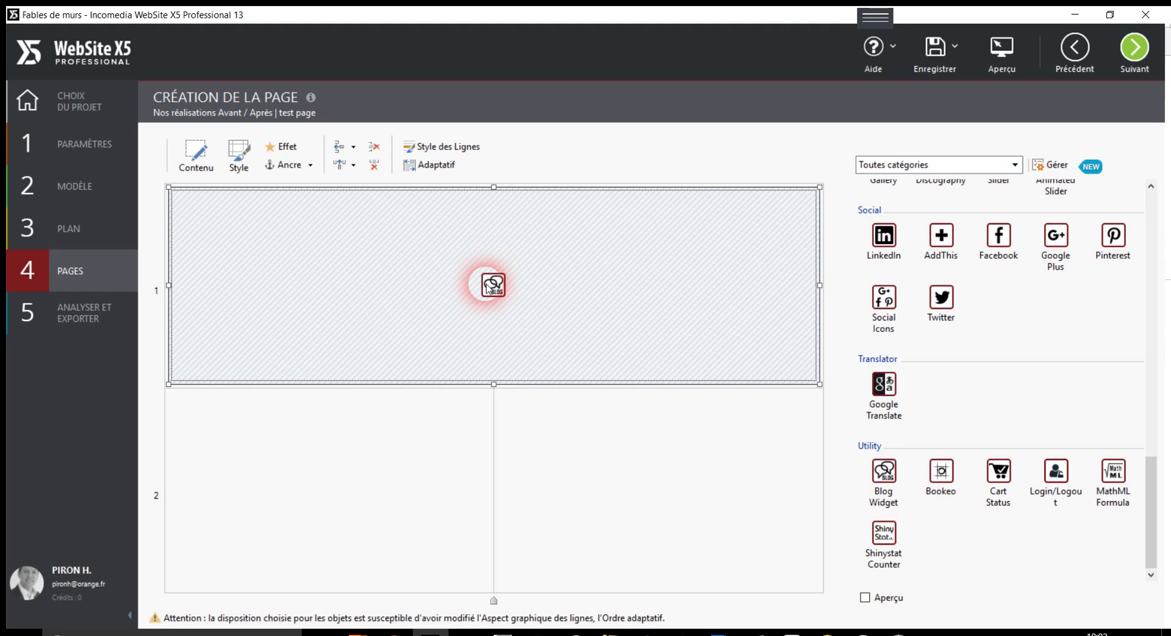
{"action": "left_click", "coordinate": [591, 442]}
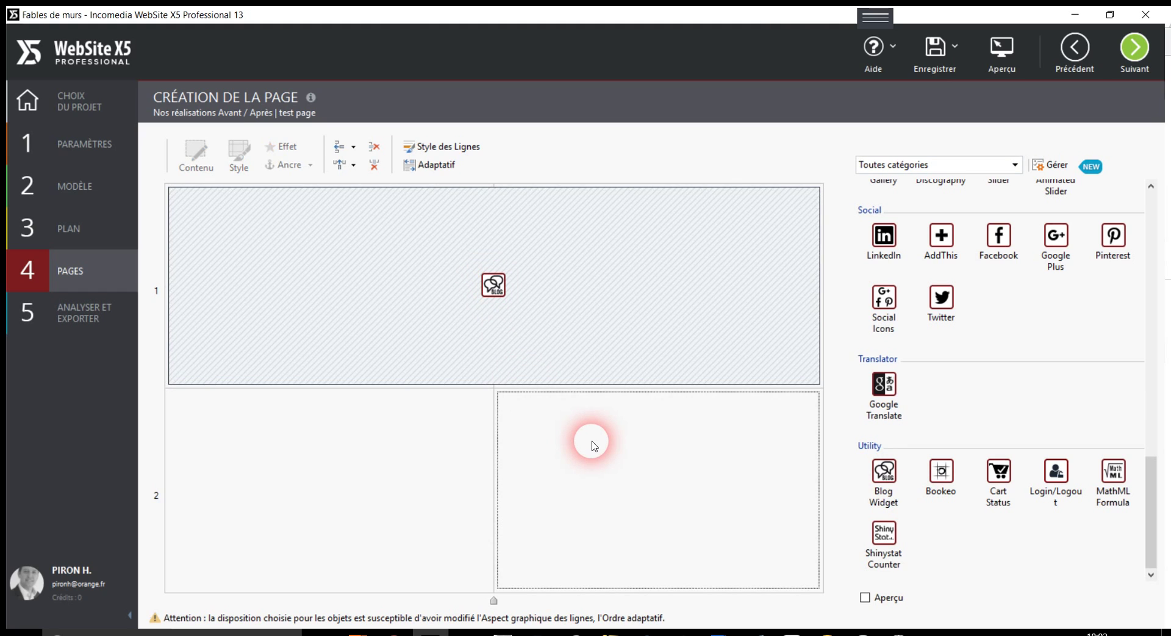
Step: Open the Blog Widget's settings and preview test page, accepting automatic creation of the .php file extension, and close the preview
{"action": "double_click", "coordinate": [494, 291]}
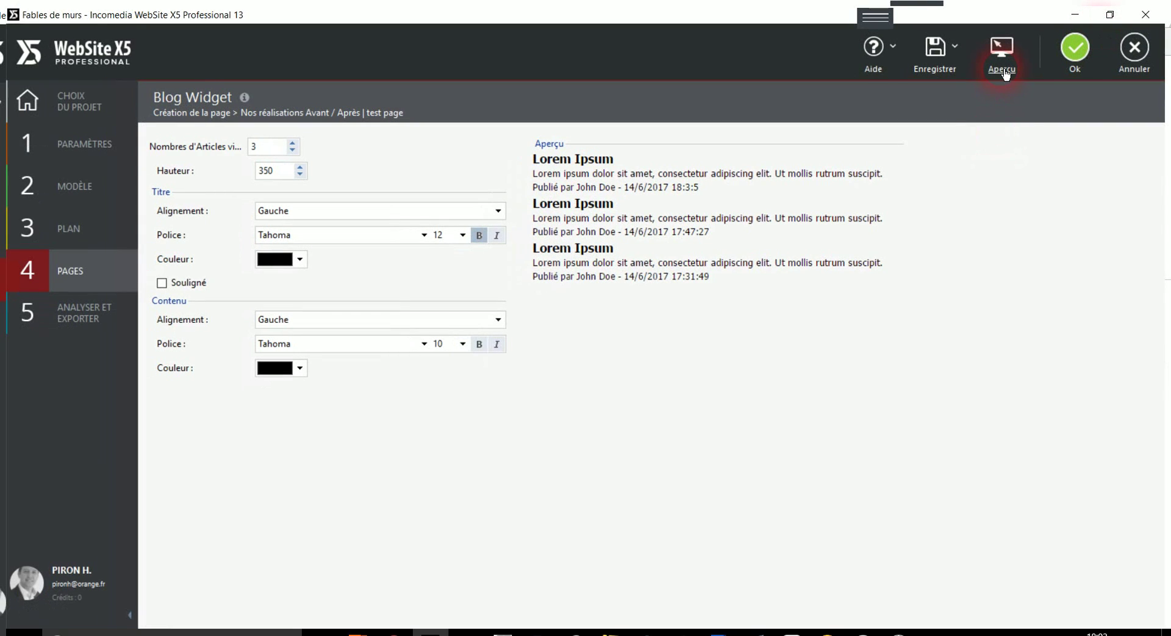
{"action": "left_click", "coordinate": [1003, 69]}
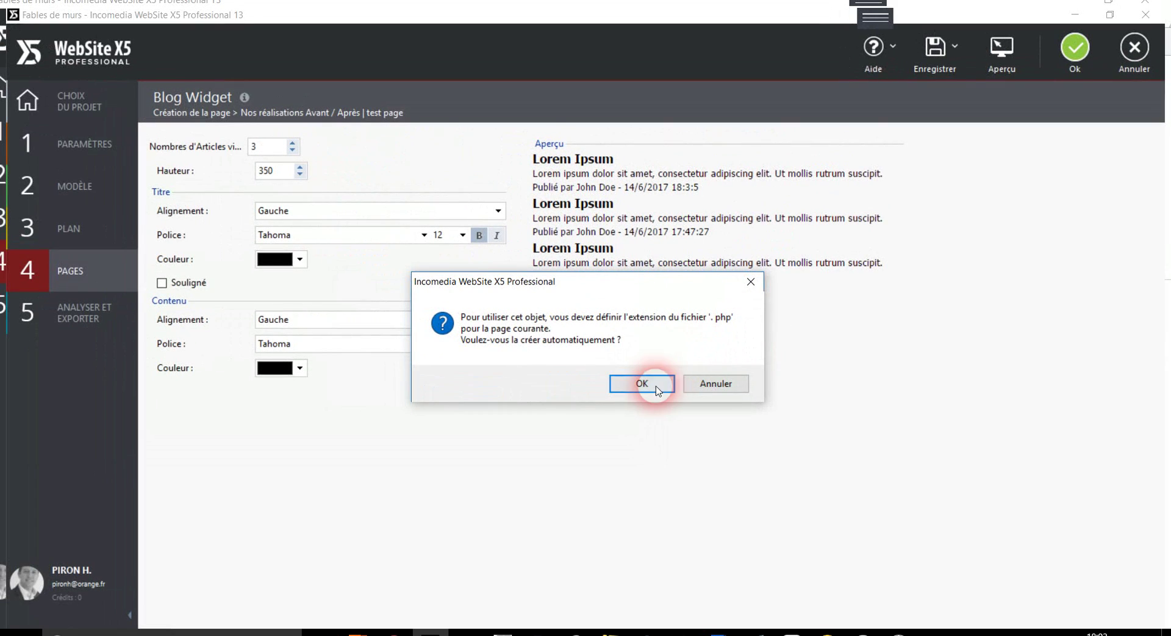
{"action": "left_click", "coordinate": [642, 384]}
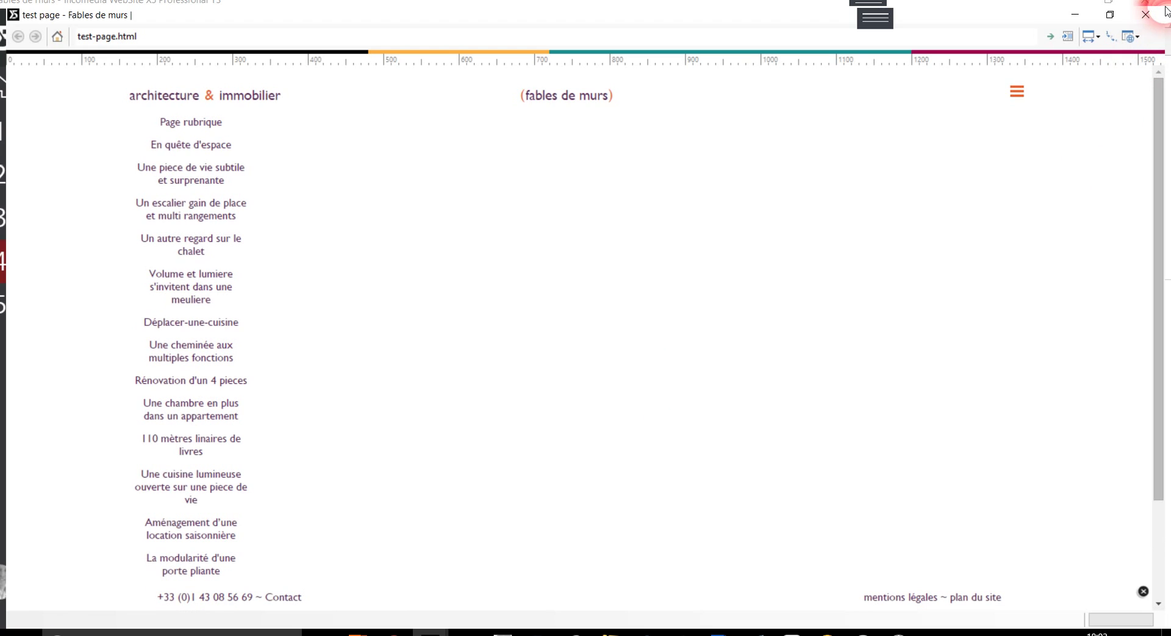
{"action": "left_click", "coordinate": [1146, 15]}
{"action": "left_click", "coordinate": [81, 305]}
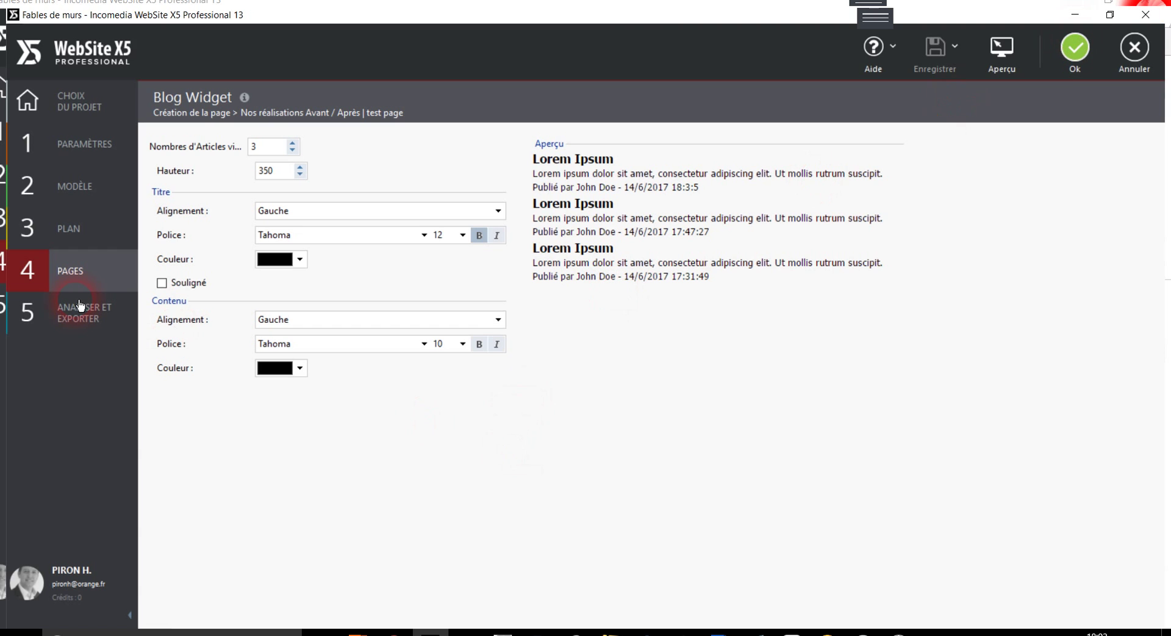
{"action": "left_click", "coordinate": [78, 265]}
{"action": "left_click", "coordinate": [78, 231]}
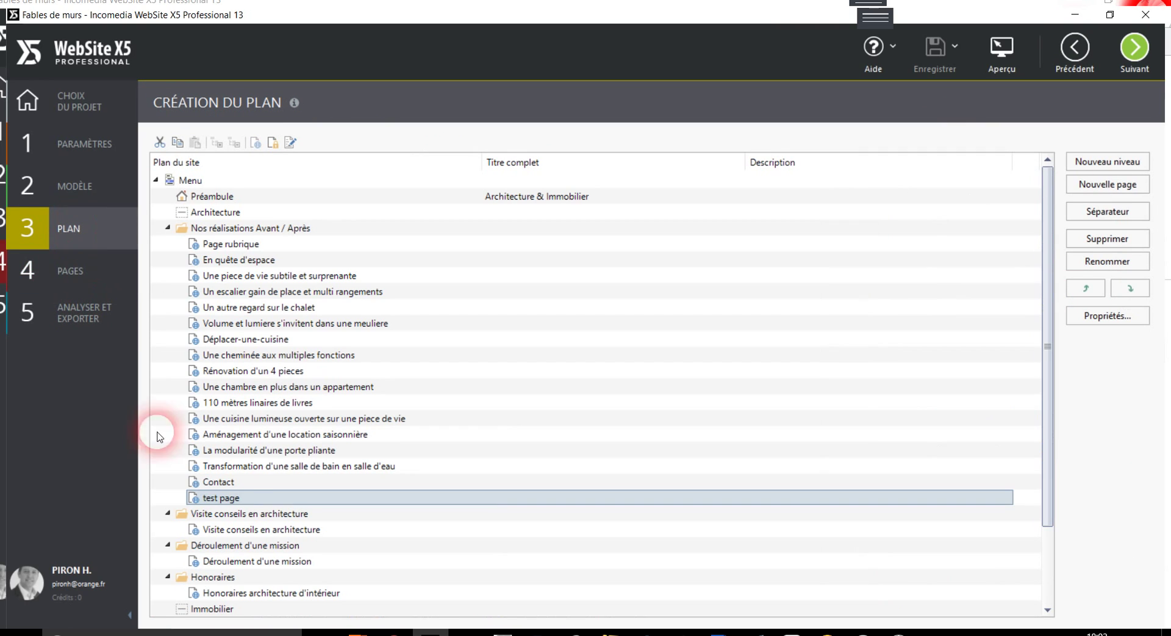
{"action": "left_click", "coordinate": [204, 502]}
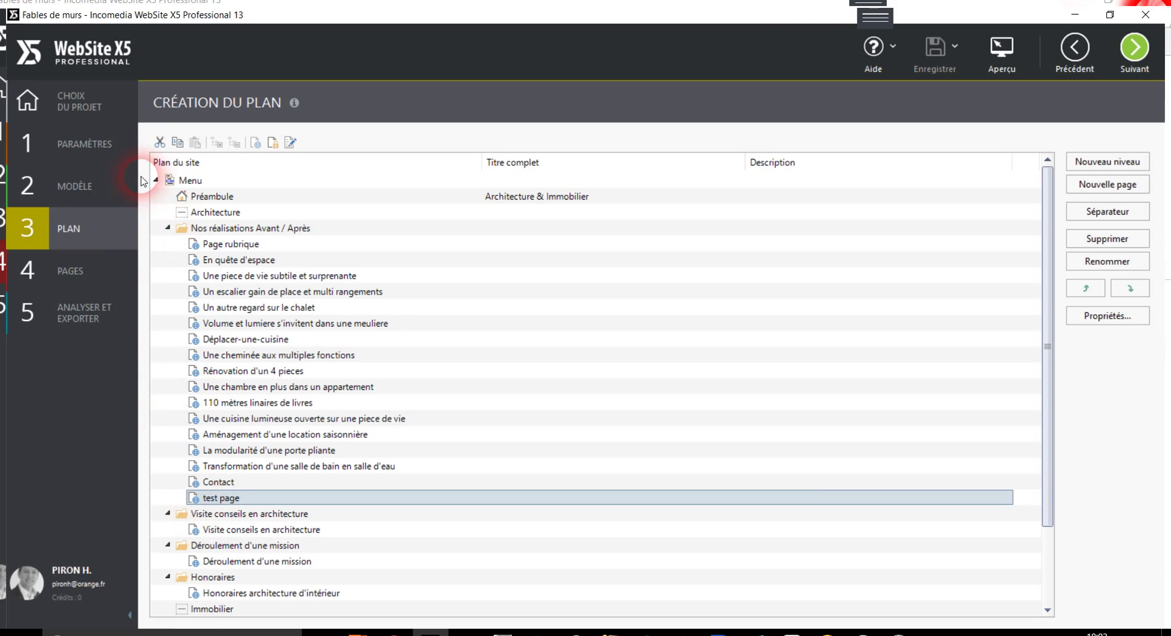
Step: Review the server subdirectory setting for storing the blog's comment data, leave it empty and confirm the blog settings
{"action": "left_click", "coordinate": [90, 155]}
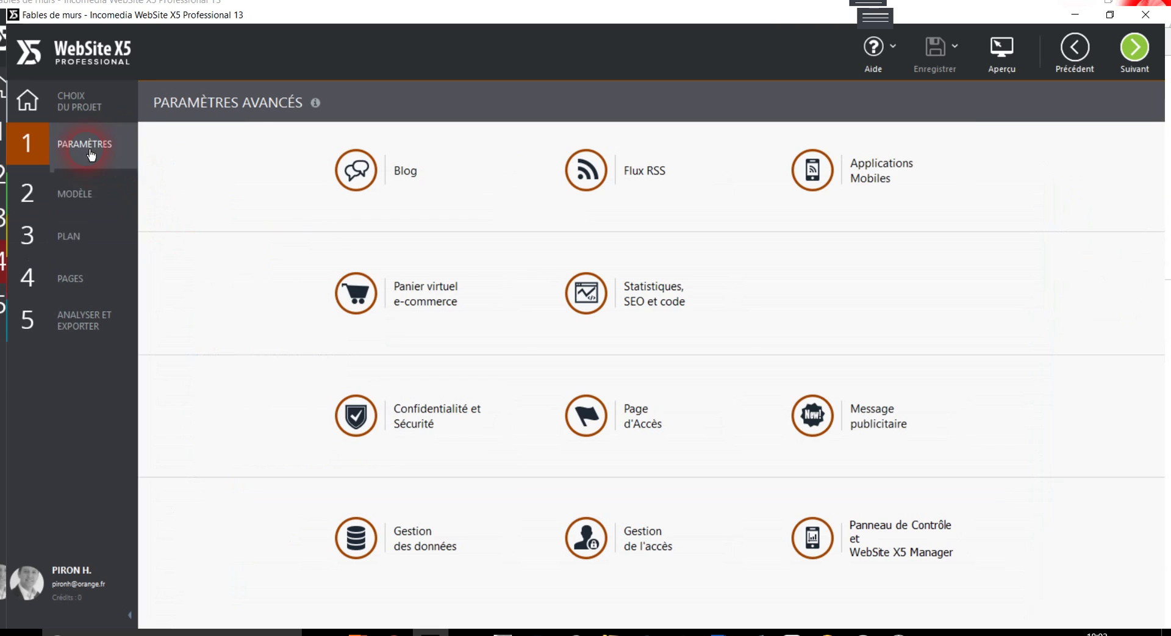
{"action": "left_click", "coordinate": [354, 169]}
{"action": "left_click", "coordinate": [1122, 110]}
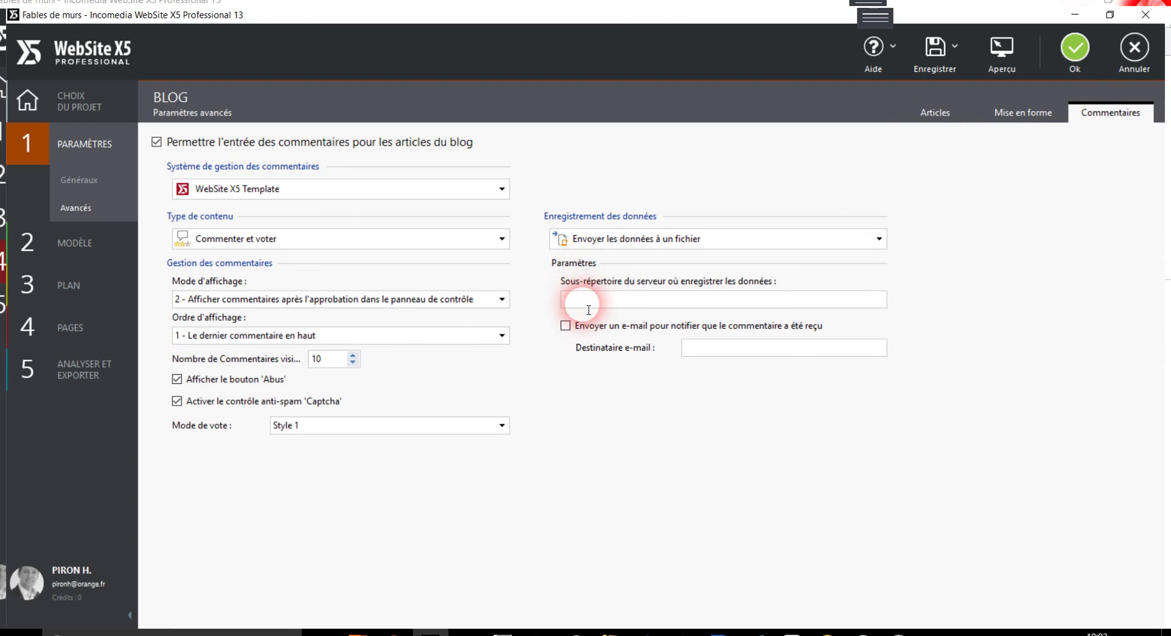
{"action": "left_click", "coordinate": [588, 300]}
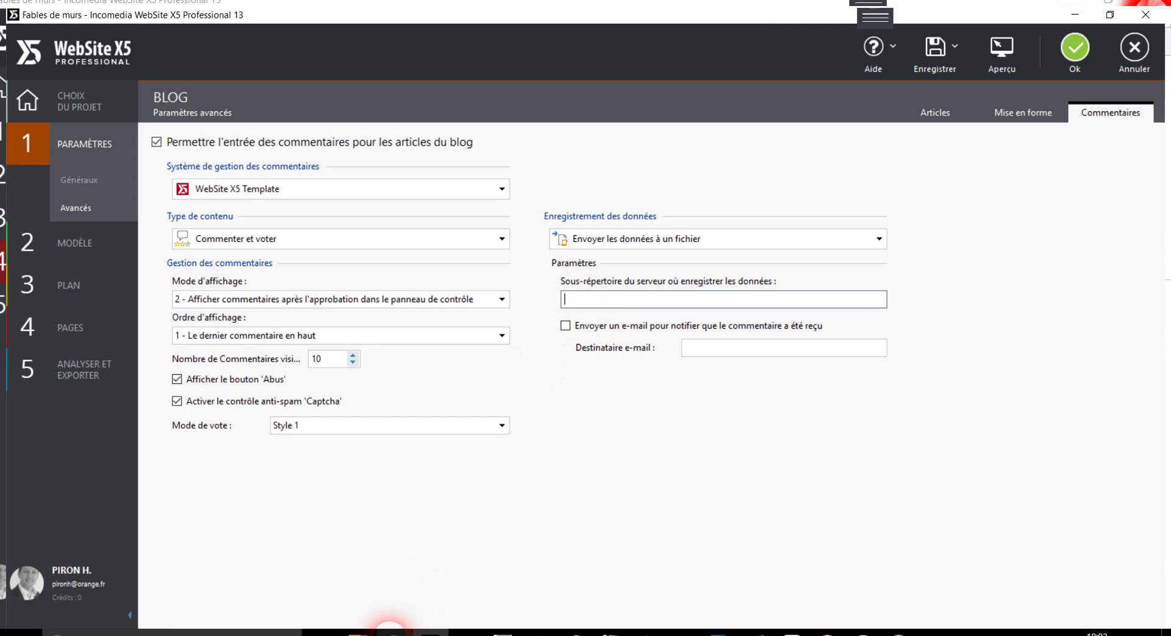
{"action": "mouse_move", "coordinate": [394, 632]}
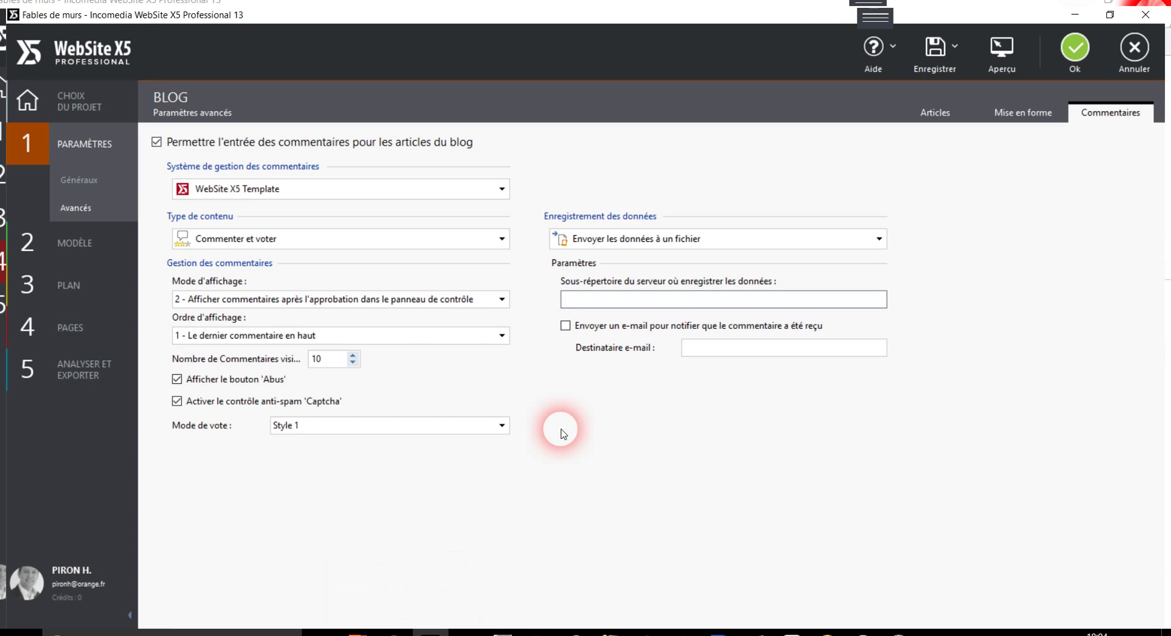
{"action": "left_click", "coordinate": [565, 300]}
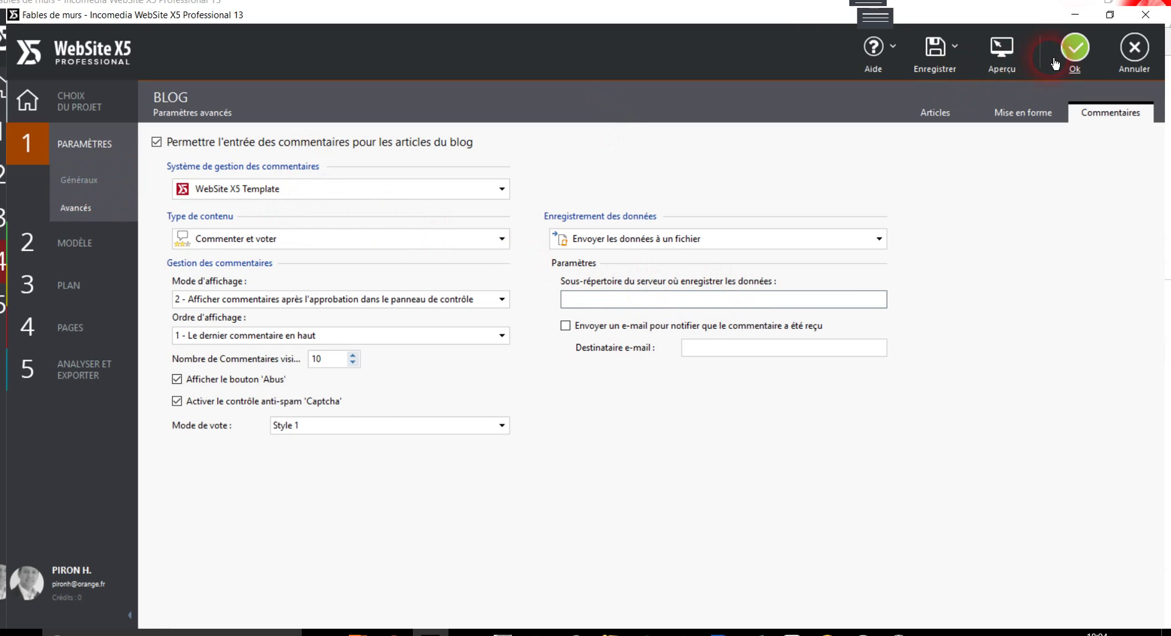
{"action": "left_click", "coordinate": [1073, 52]}
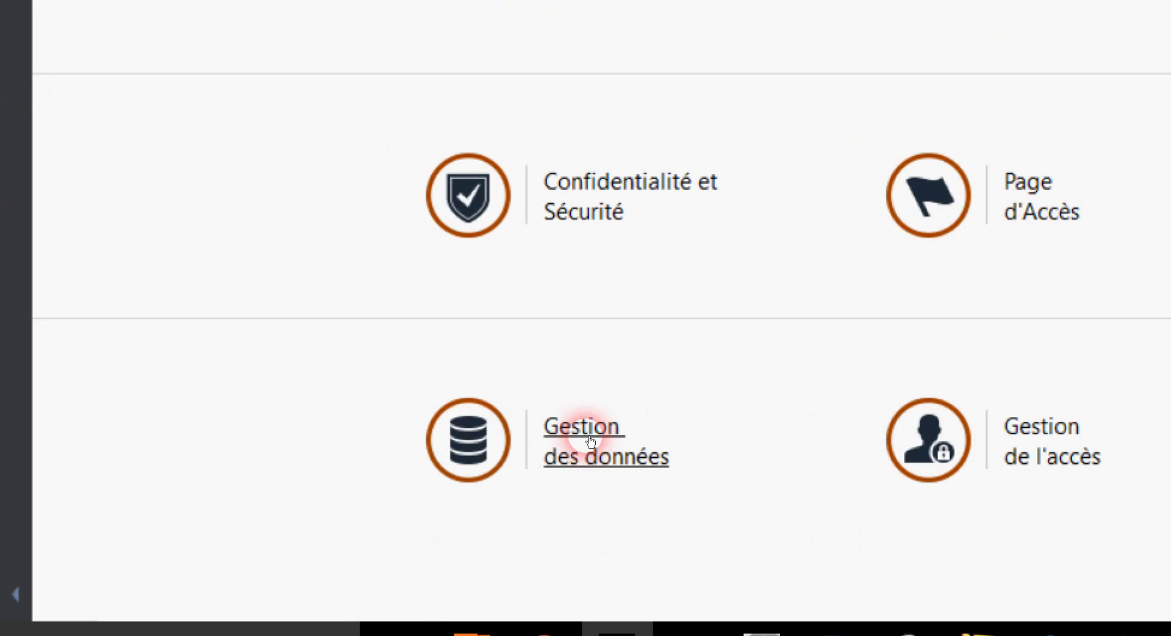
Step: Examine the parameters required for a new database in the data management settings, and close them without adding one
{"action": "left_click", "coordinate": [591, 440]}
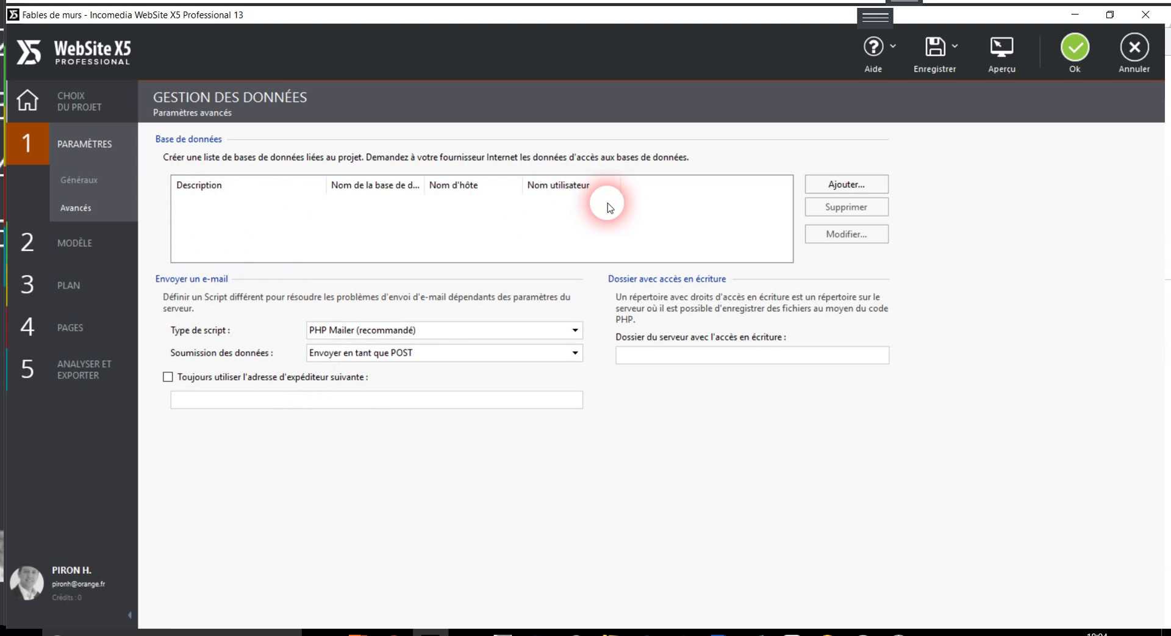
{"action": "left_click", "coordinate": [879, 186]}
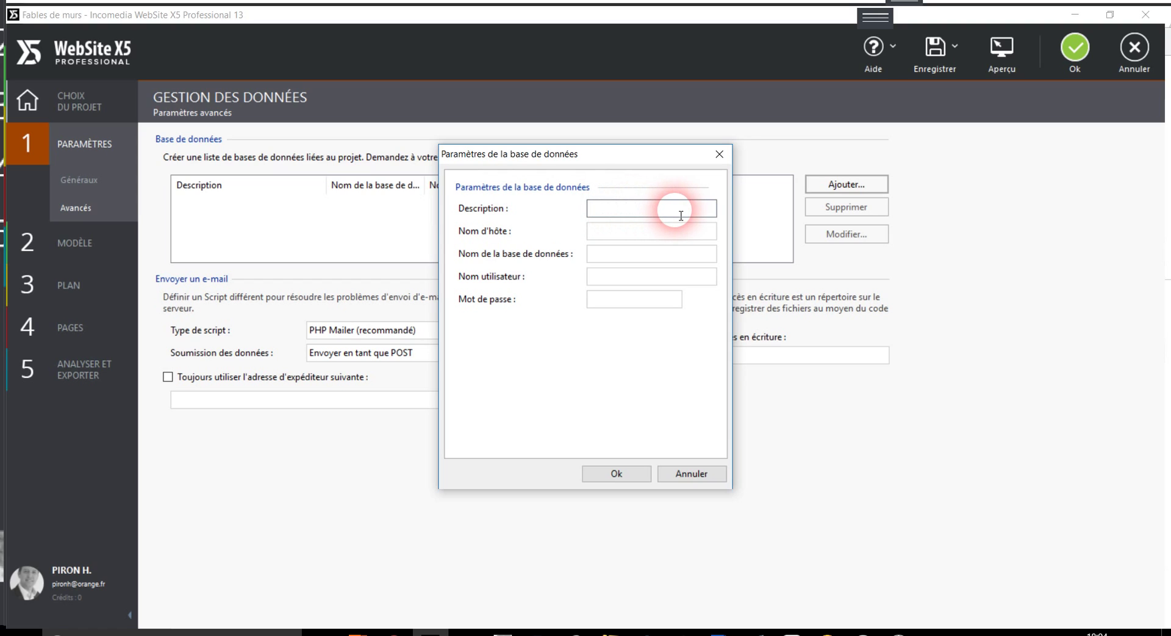
{"action": "left_click", "coordinate": [612, 237]}
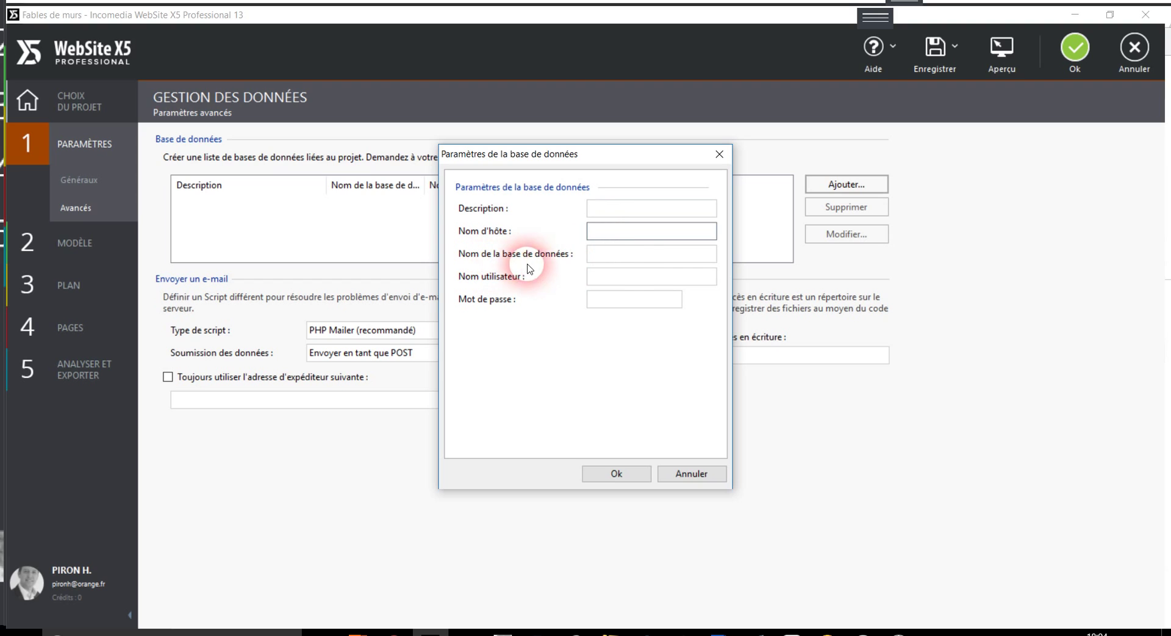
{"action": "left_click", "coordinate": [629, 261]}
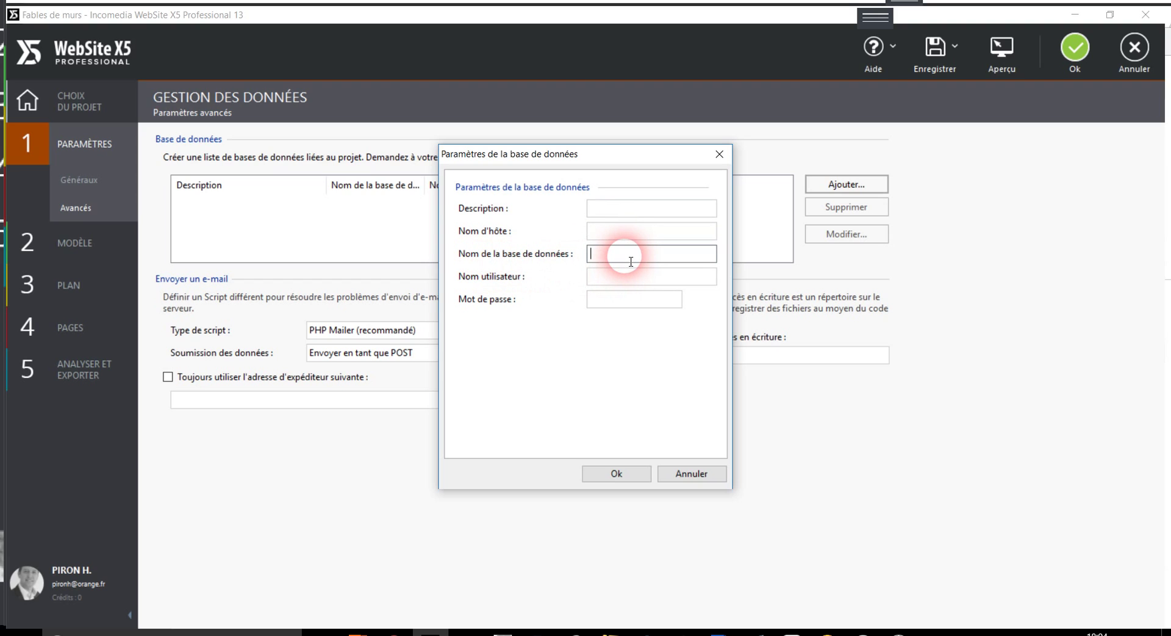
{"action": "left_click", "coordinate": [617, 278]}
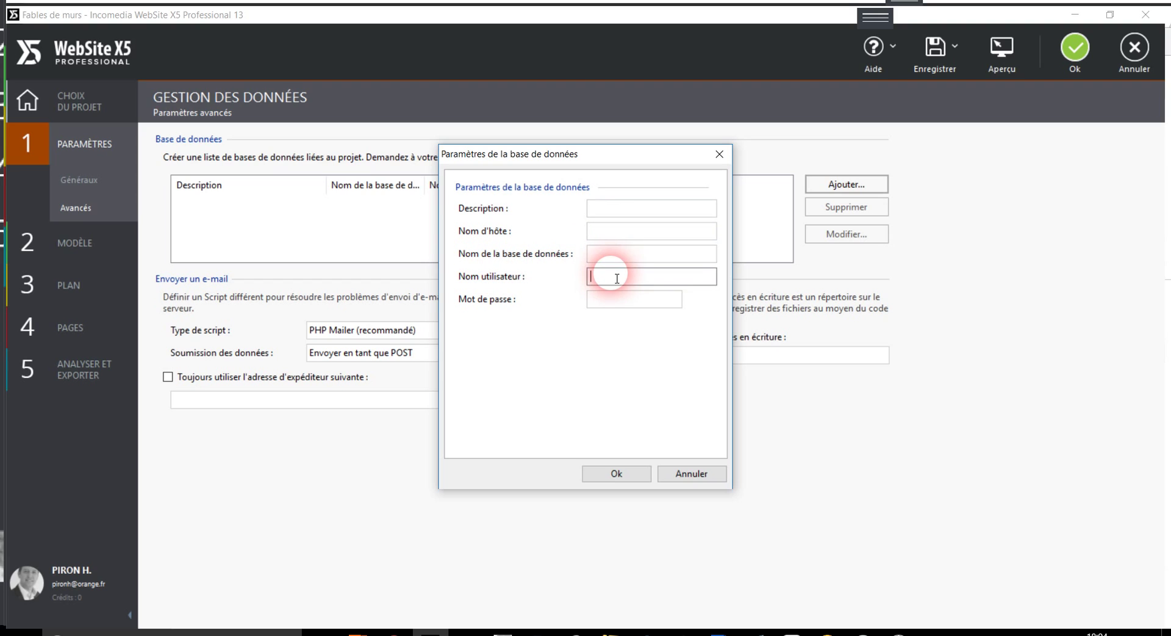
{"action": "left_click", "coordinate": [604, 299]}
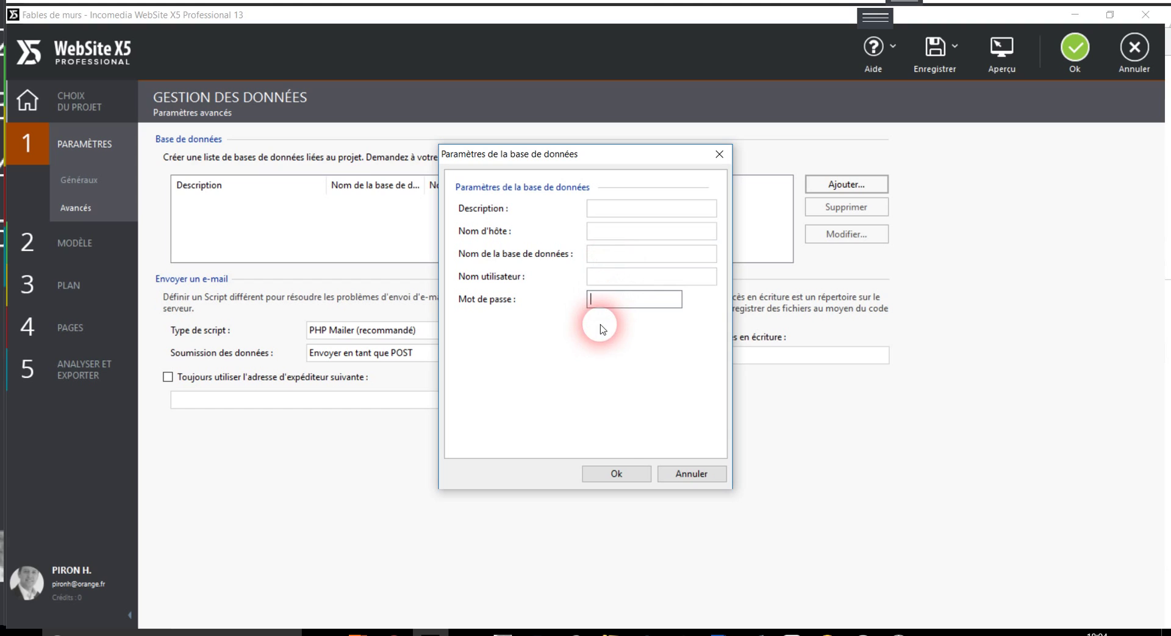
{"action": "left_click", "coordinate": [615, 473]}
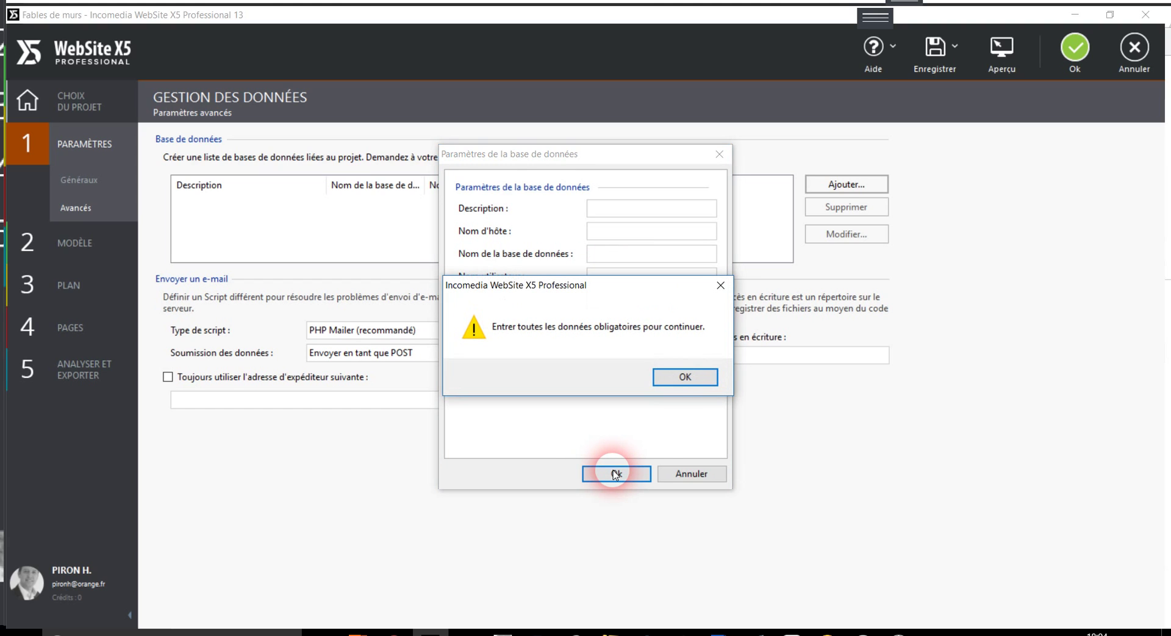
{"action": "left_click", "coordinate": [680, 376]}
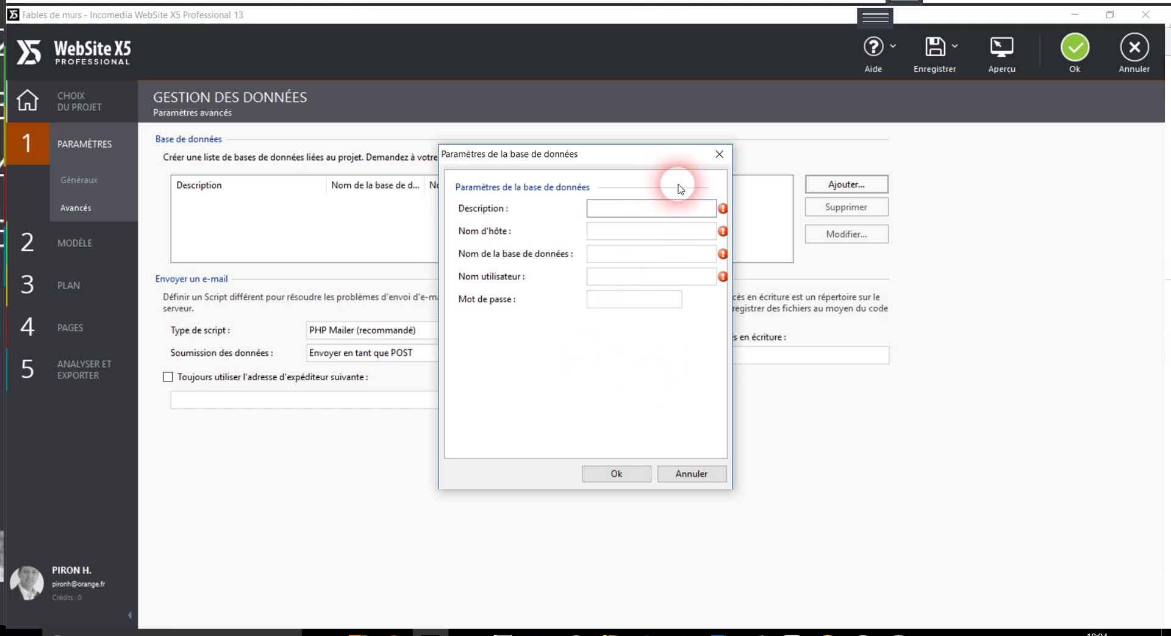
{"action": "left_click", "coordinate": [720, 154]}
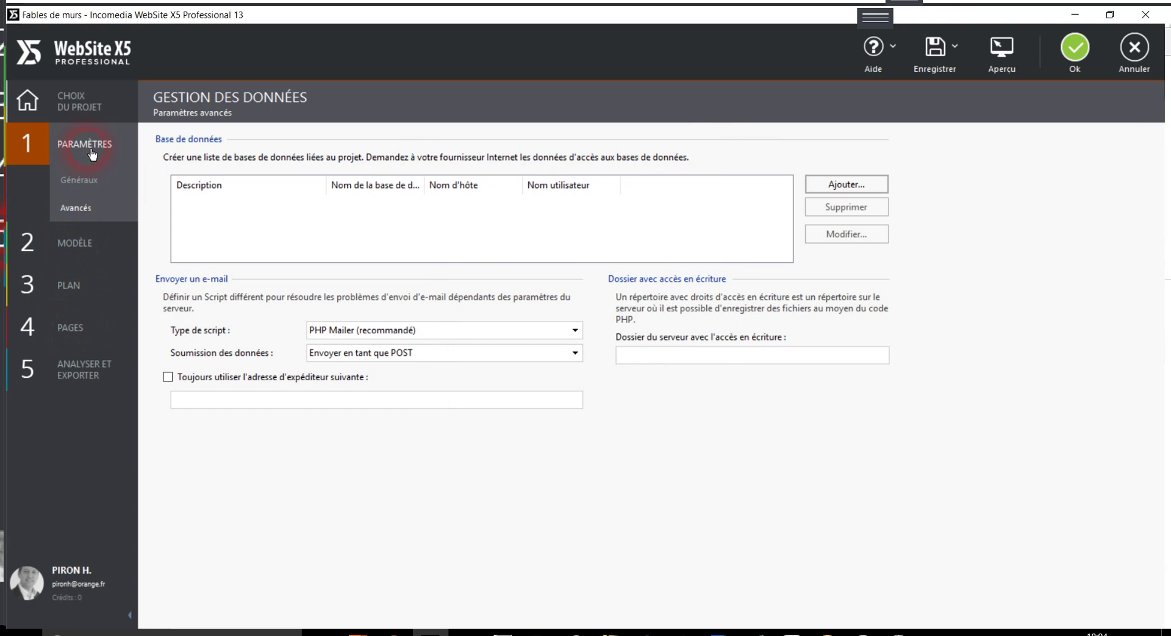
{"action": "left_click", "coordinate": [1075, 47]}
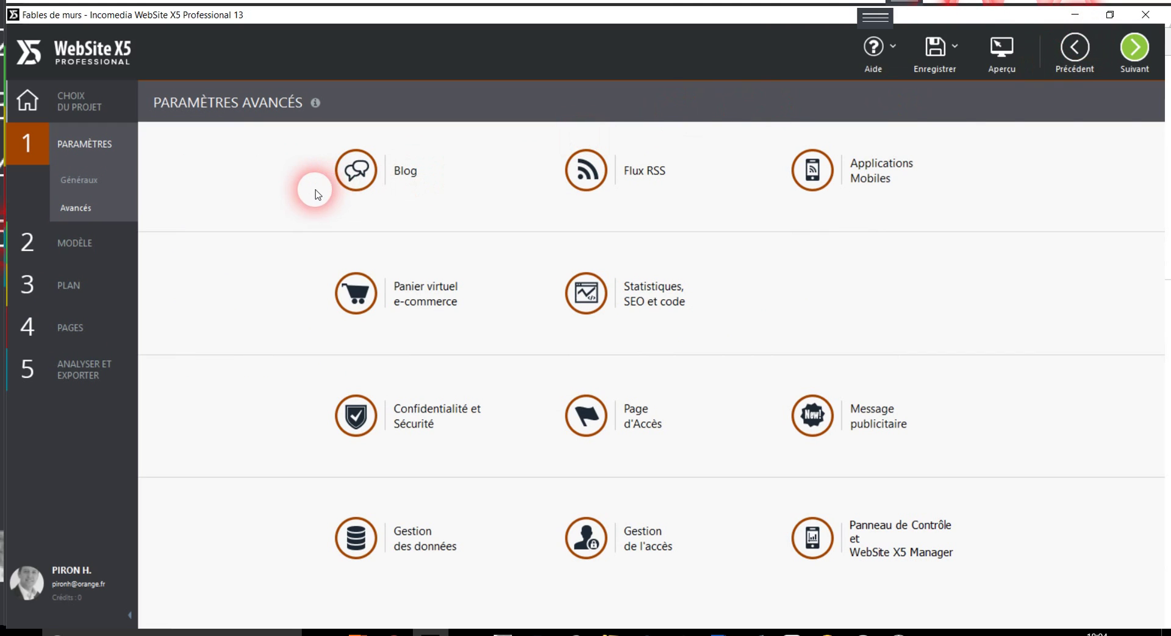
Step: Set the blog comments' data recording to "Envoyer les données à une base de données" and check which databases can be selected
{"action": "left_click", "coordinate": [358, 172]}
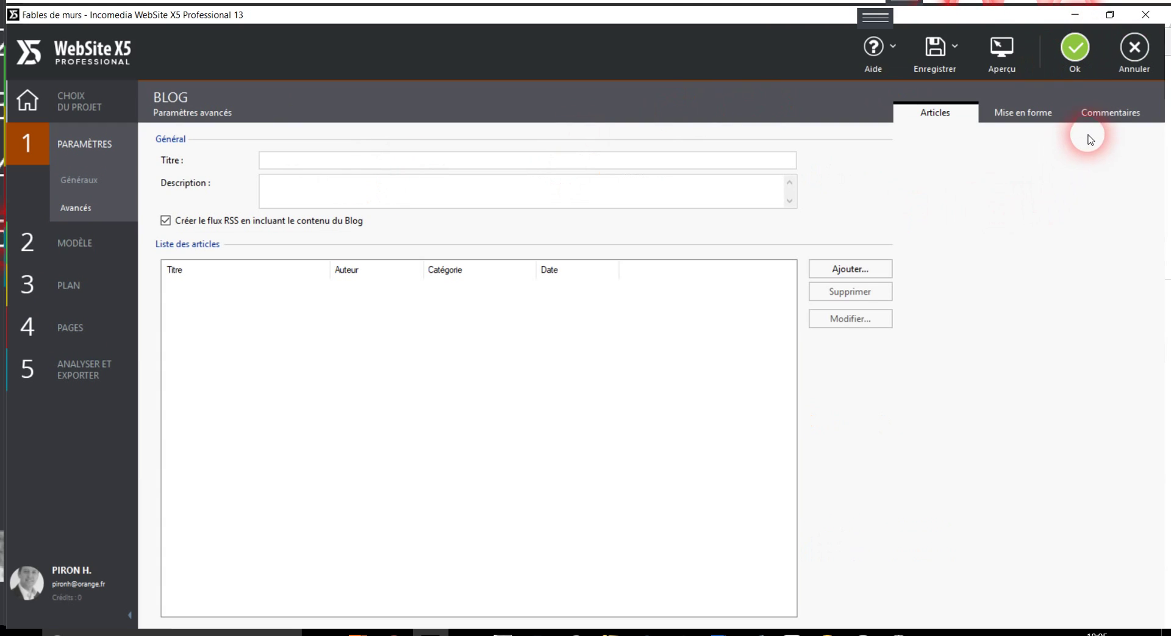
{"action": "left_click", "coordinate": [1106, 114]}
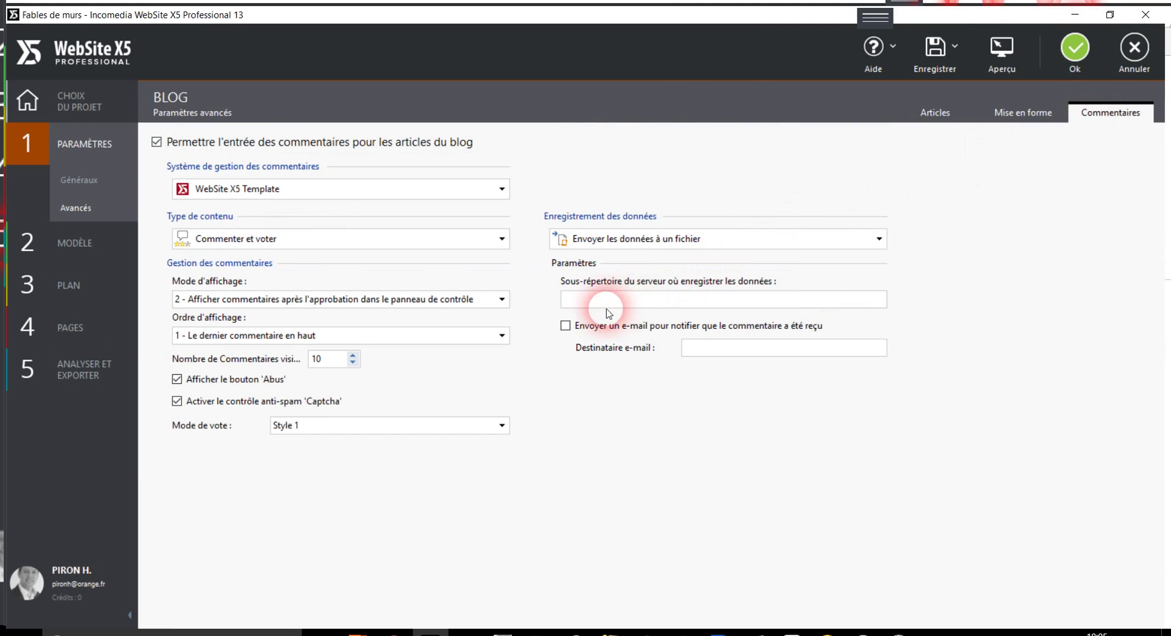
{"action": "left_click", "coordinate": [774, 246]}
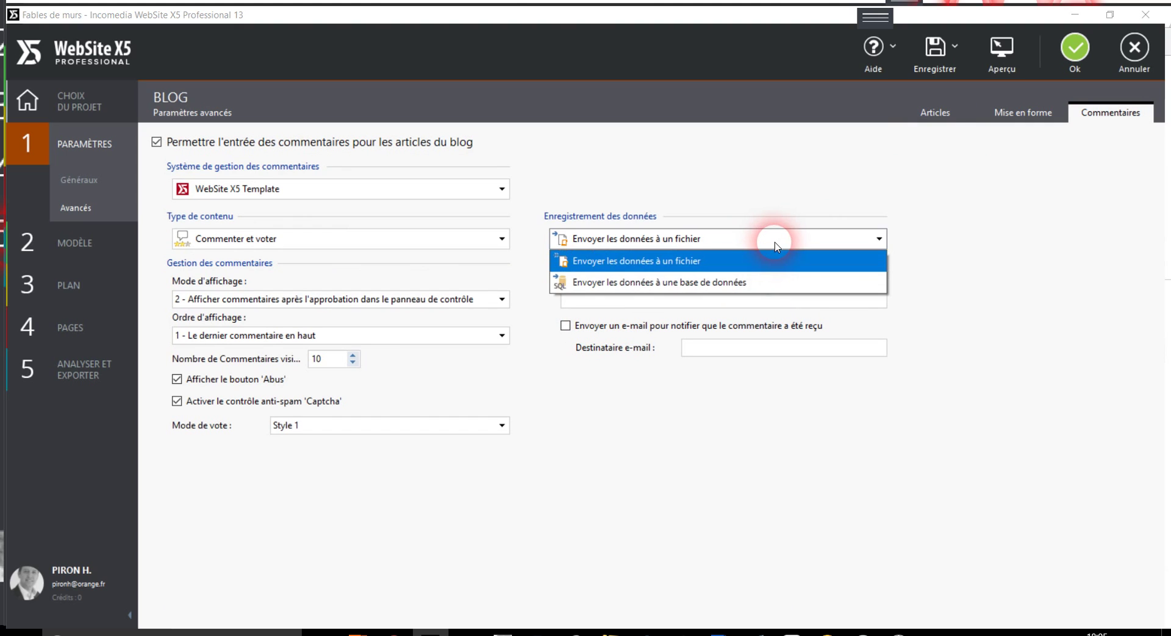
{"action": "left_click", "coordinate": [732, 281]}
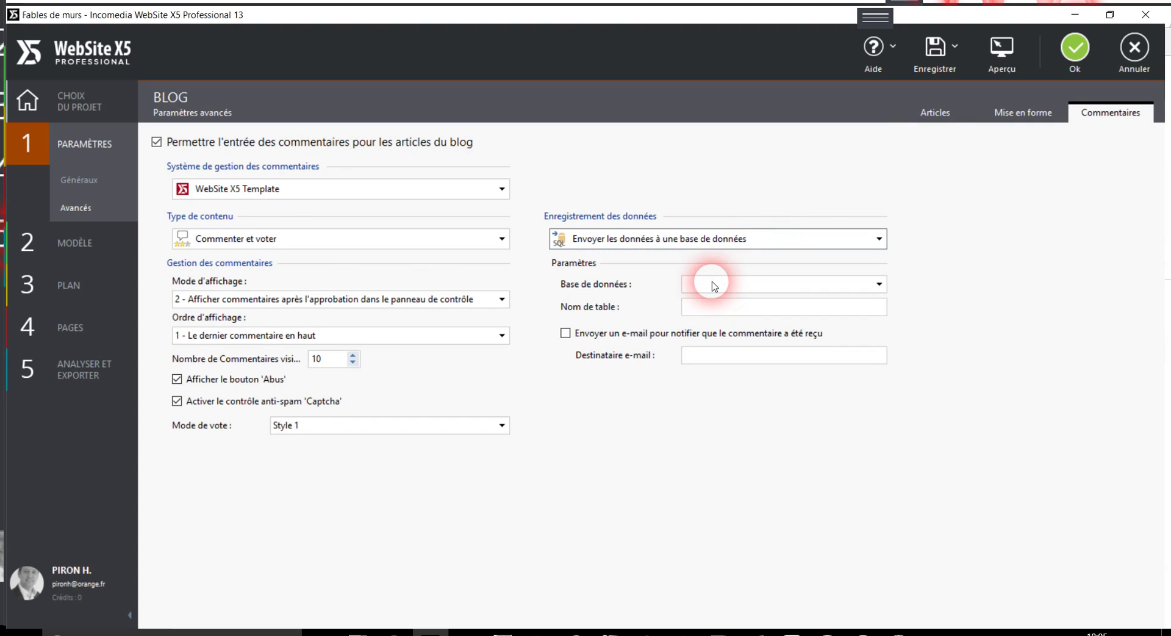
{"action": "left_click", "coordinate": [729, 283]}
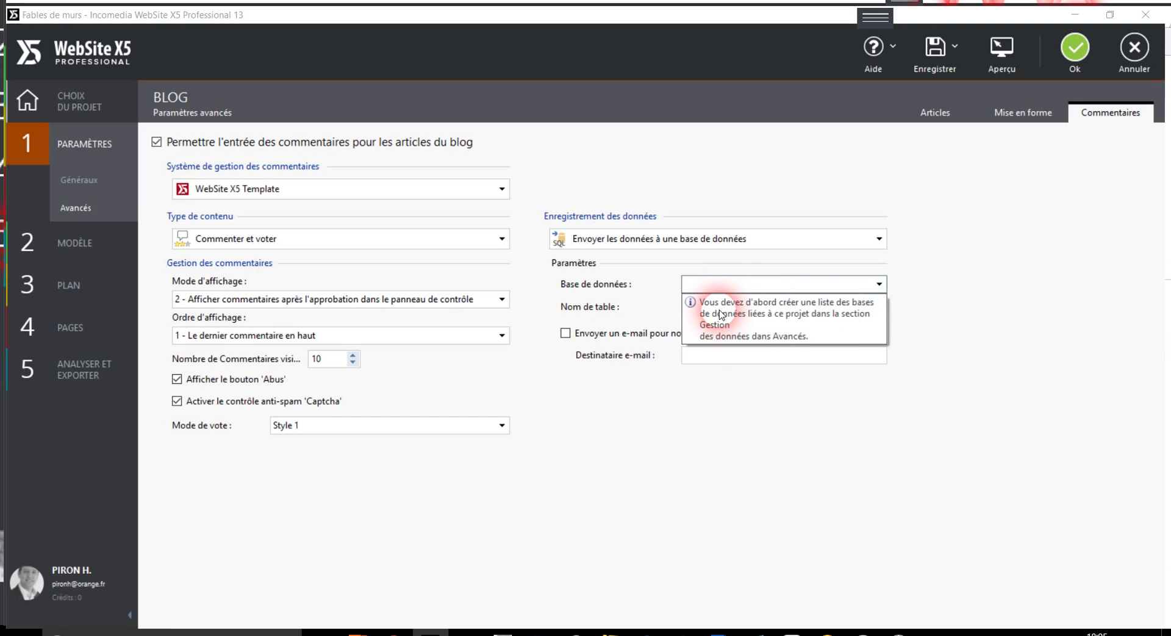
{"action": "left_click", "coordinate": [856, 283]}
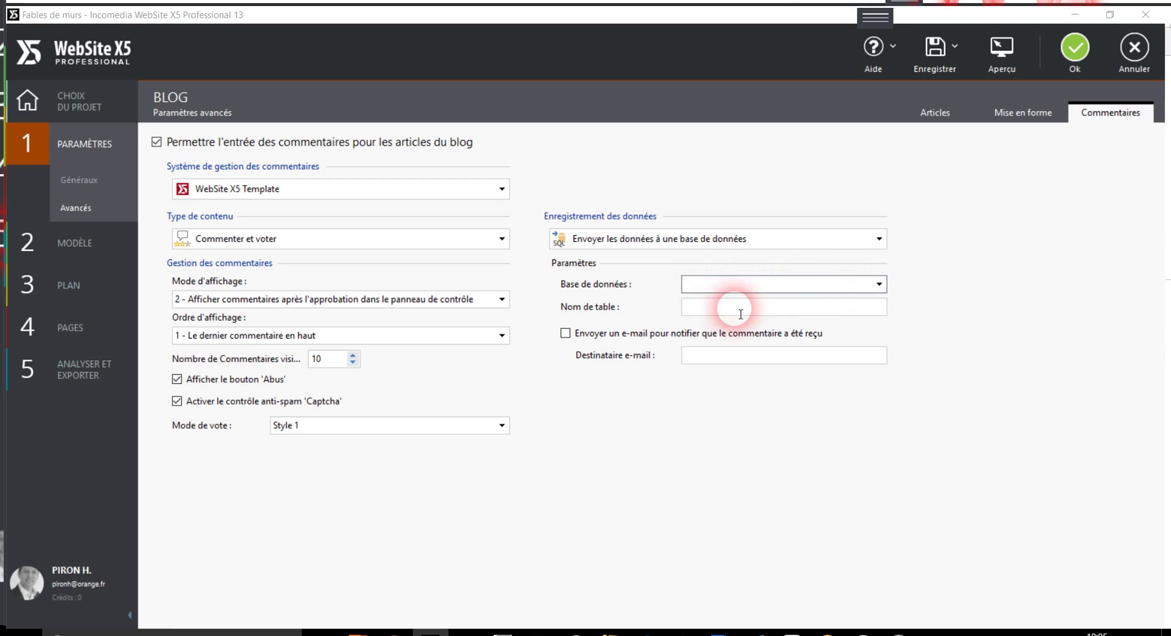